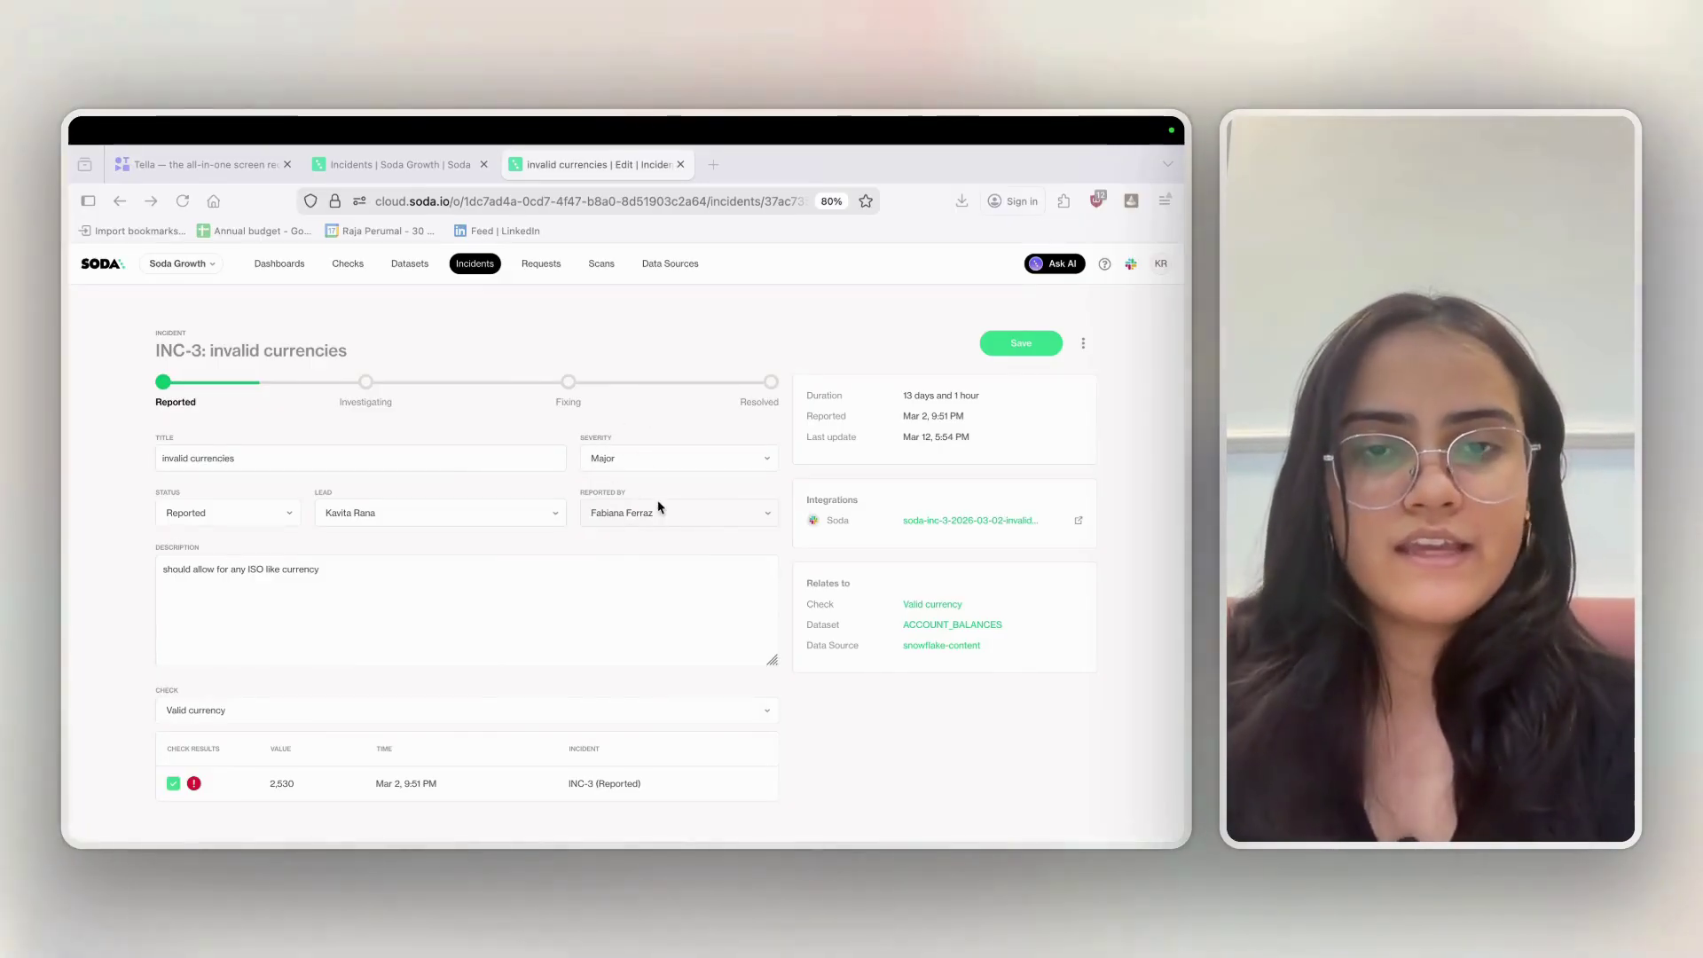
- Set the status of incident INC-3 to Investigating and read through its description
click(651, 454)
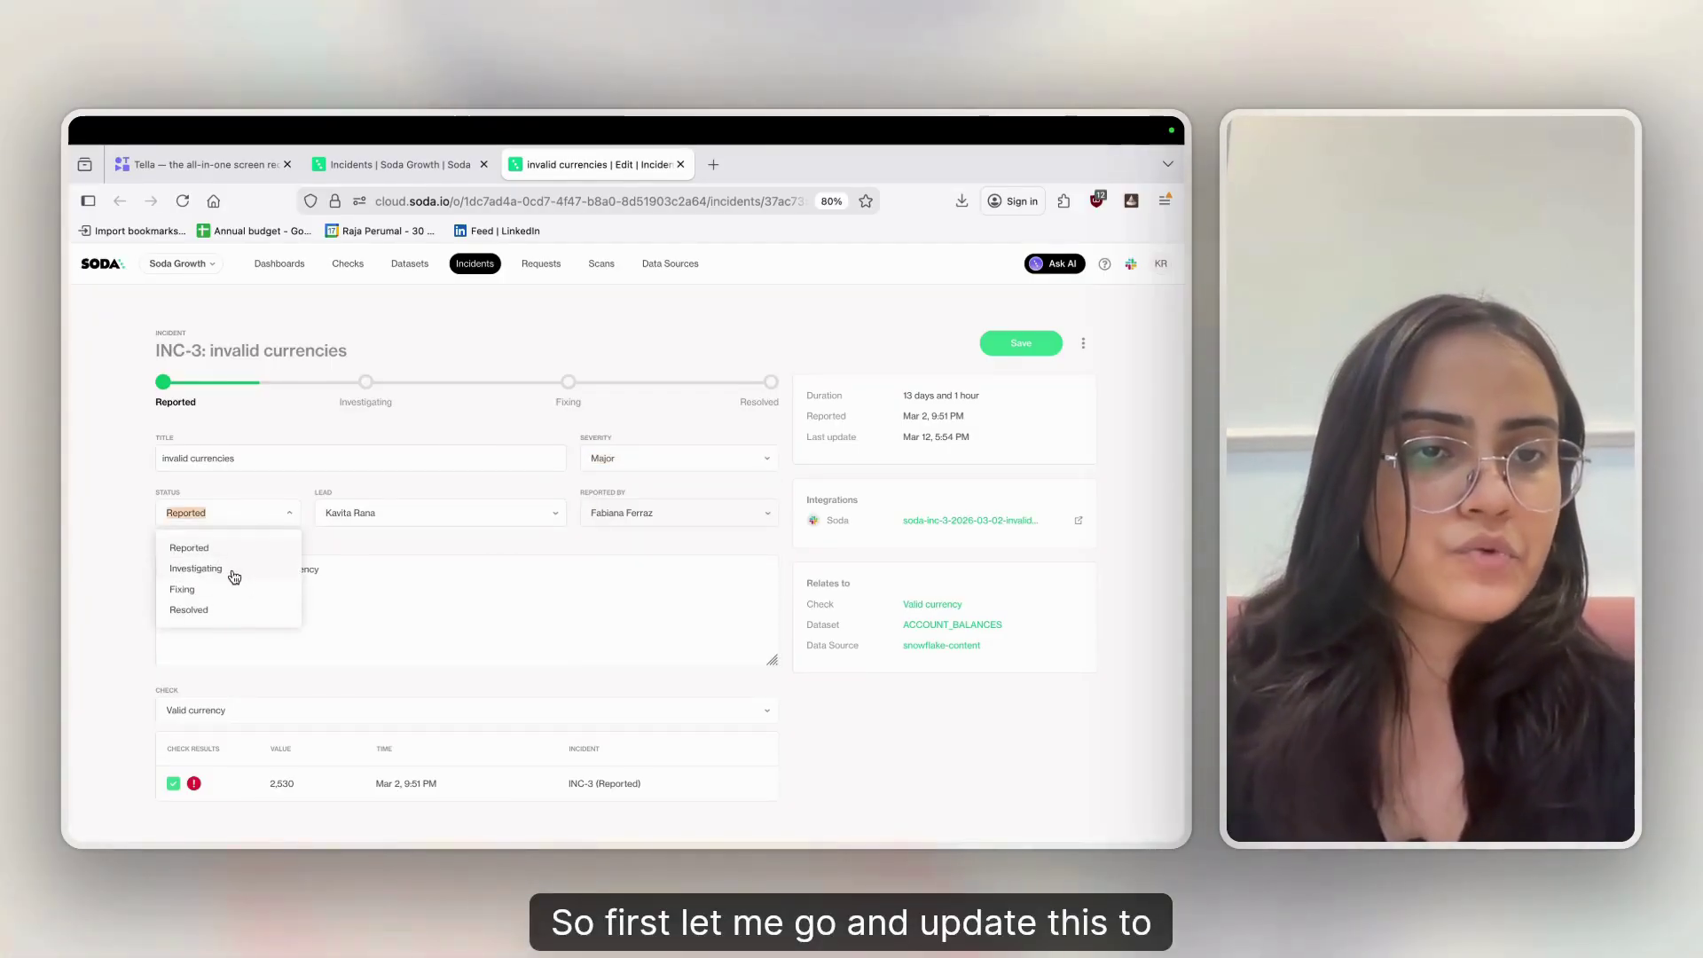
click(232, 574)
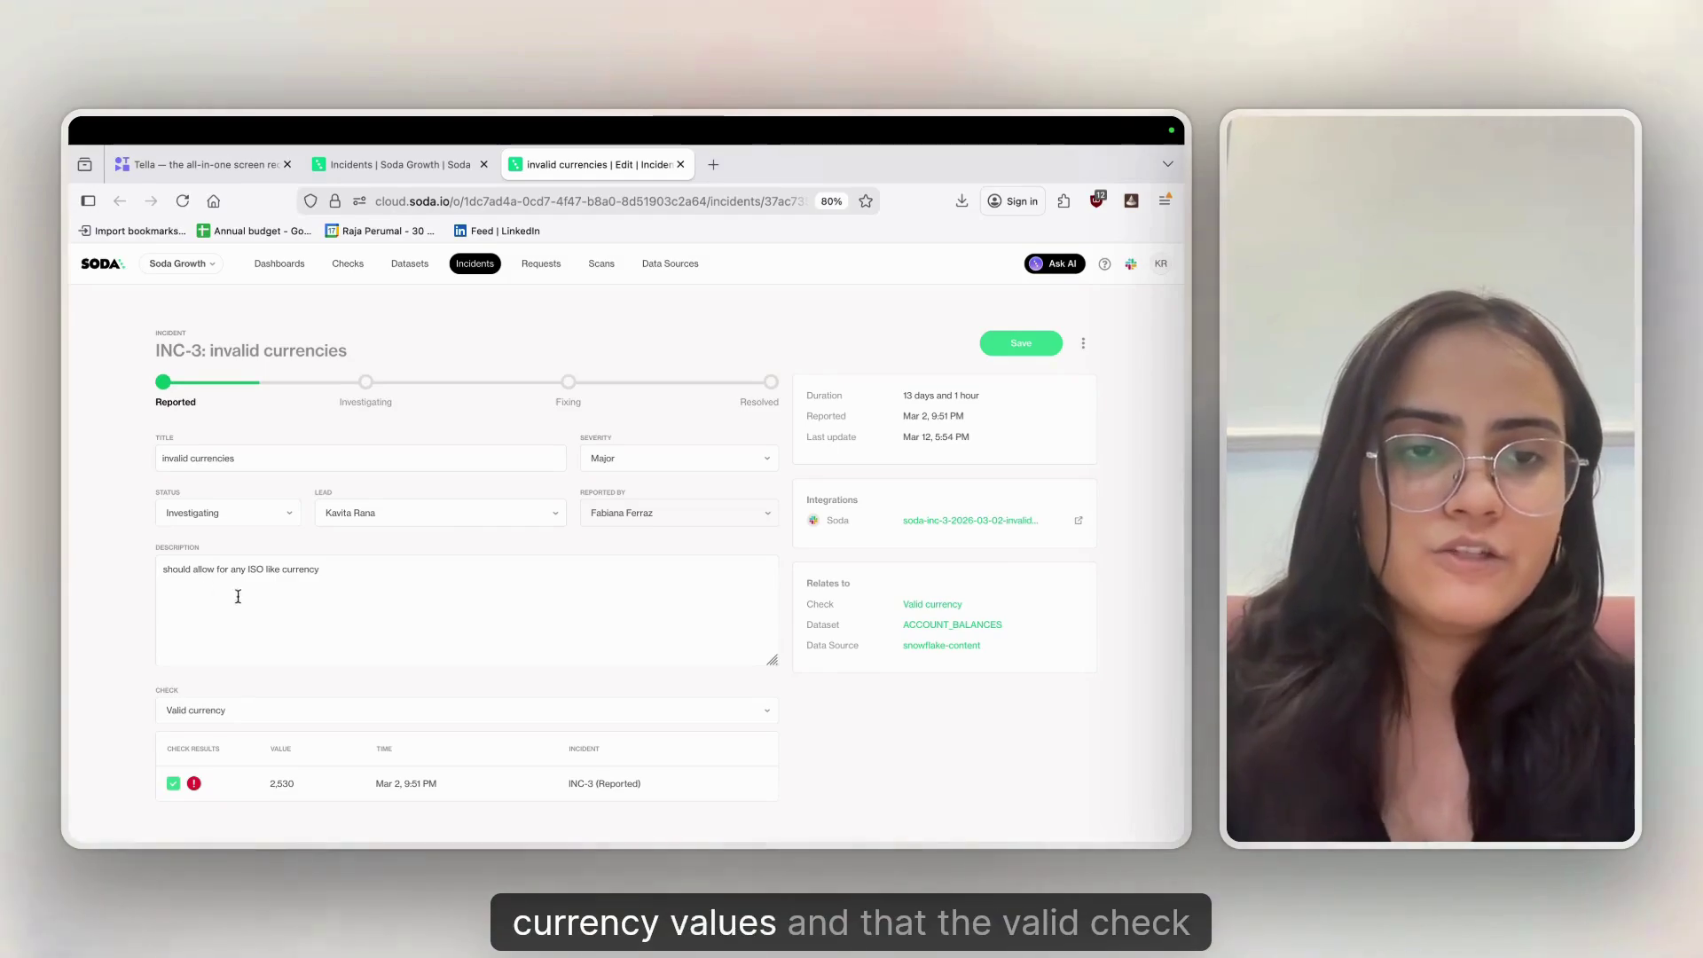
drag(163, 570, 359, 571)
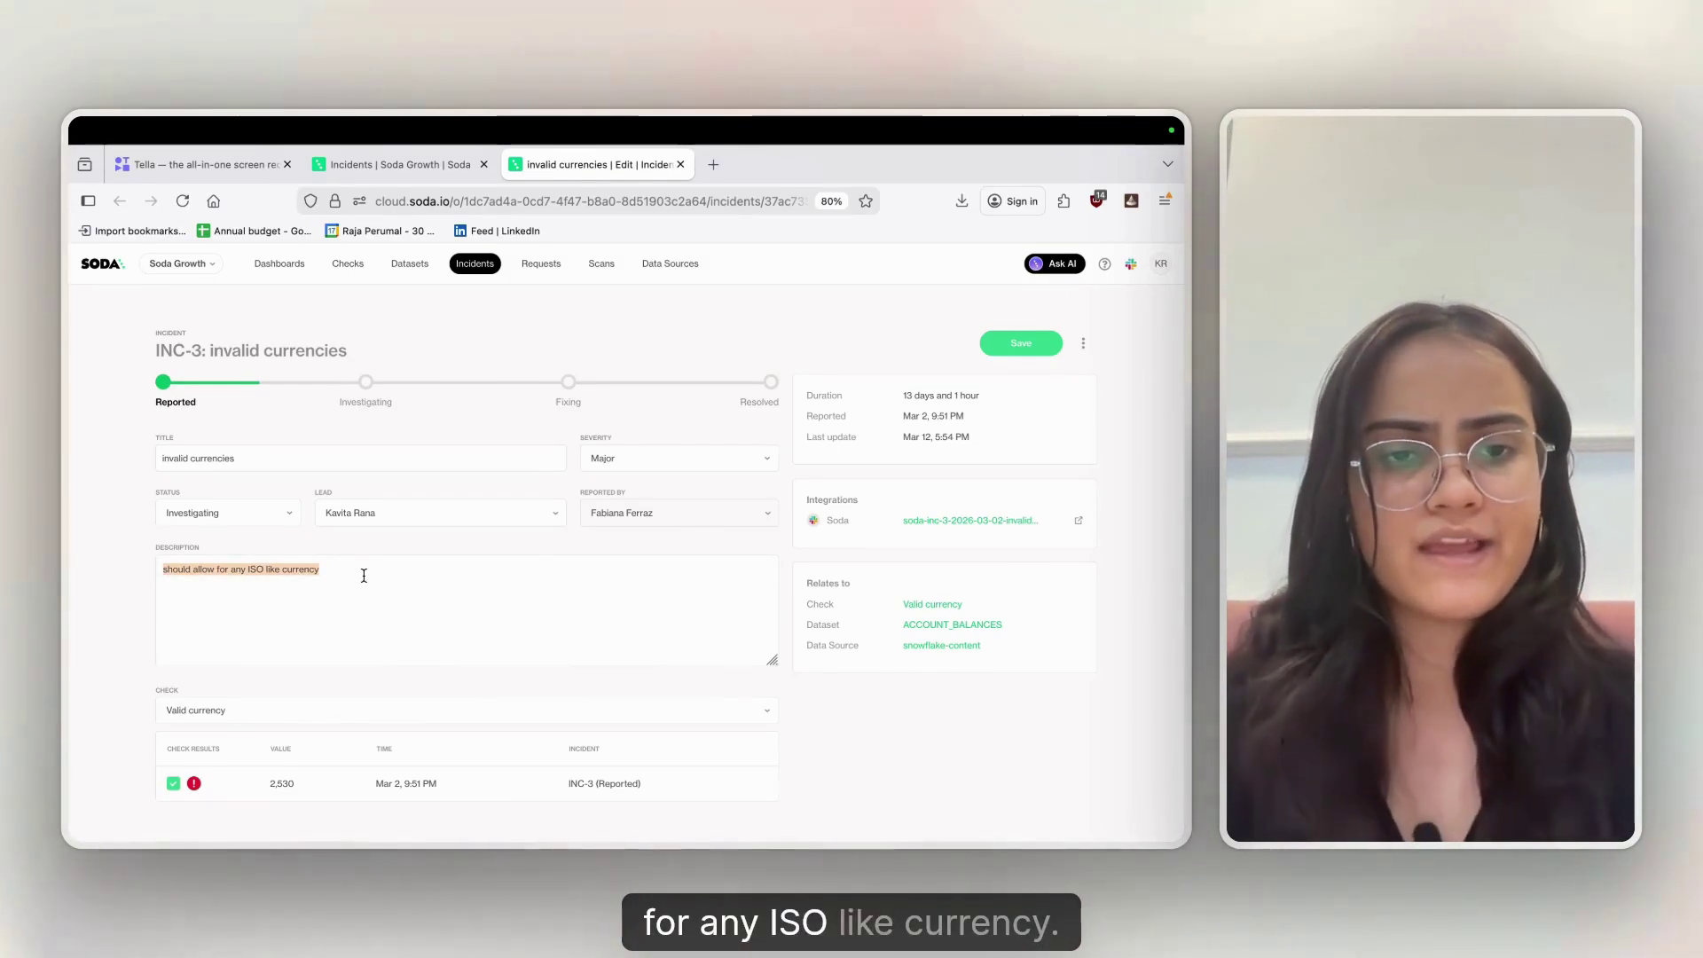
click(847, 750)
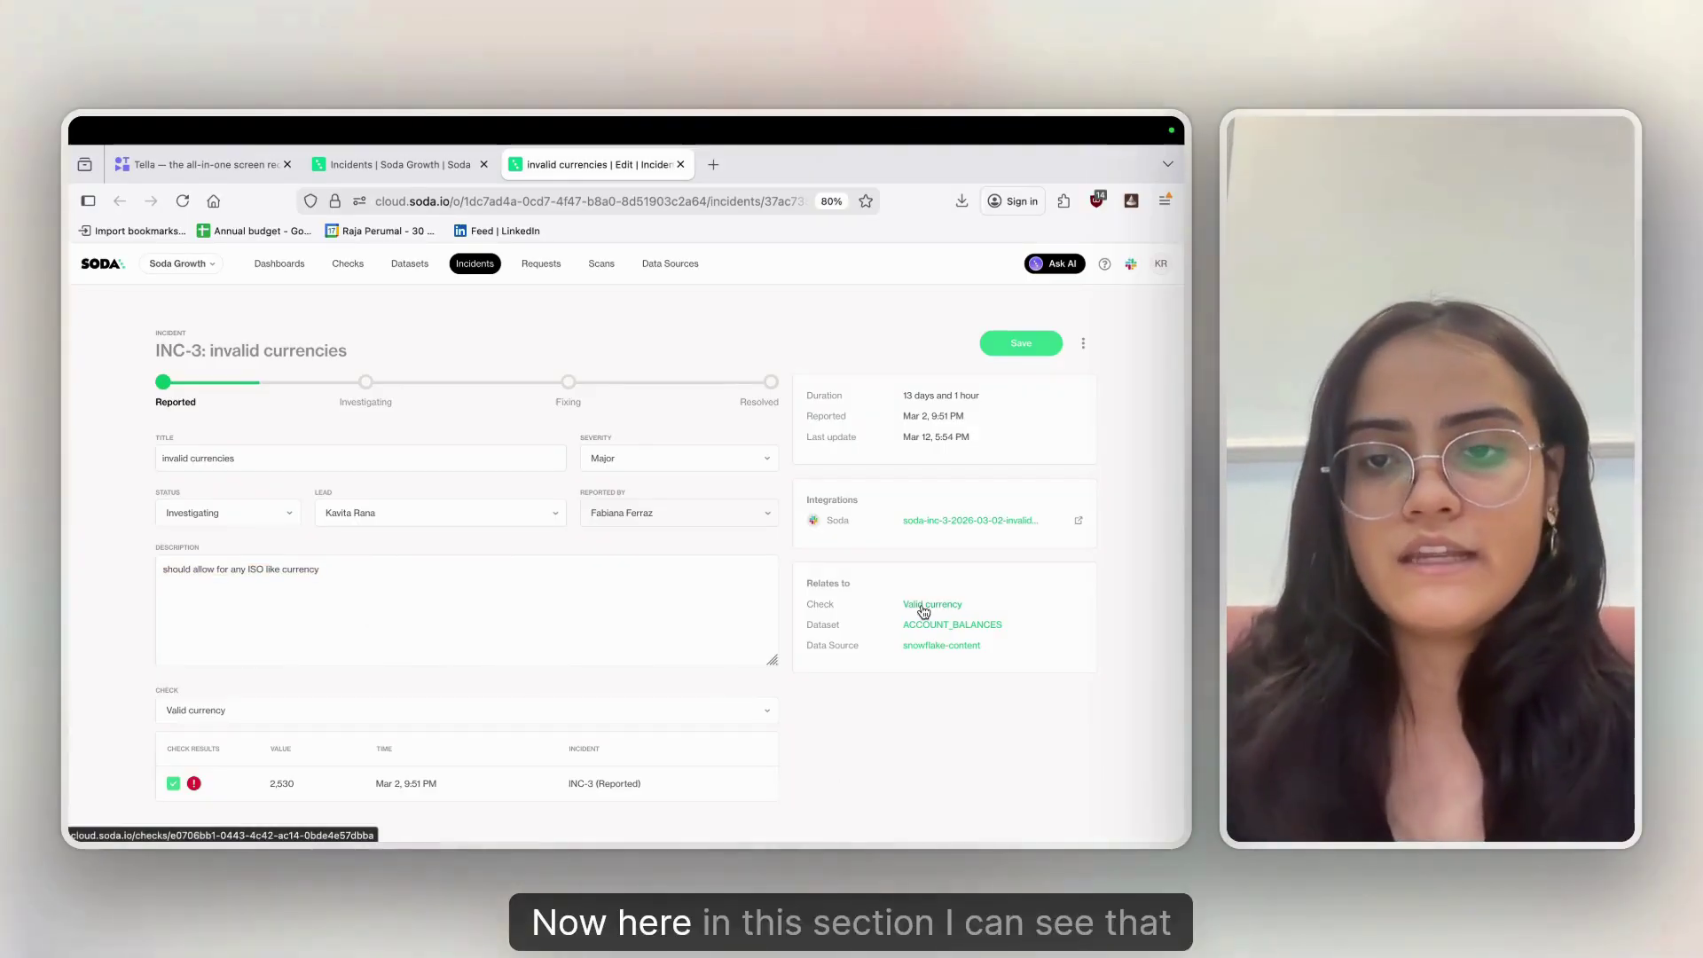
- Review what the incident relates to and open its Valid currency check
scroll(924, 612, up, 5)
scroll(920, 608, right, 3)
scroll(921, 608, down, 2)
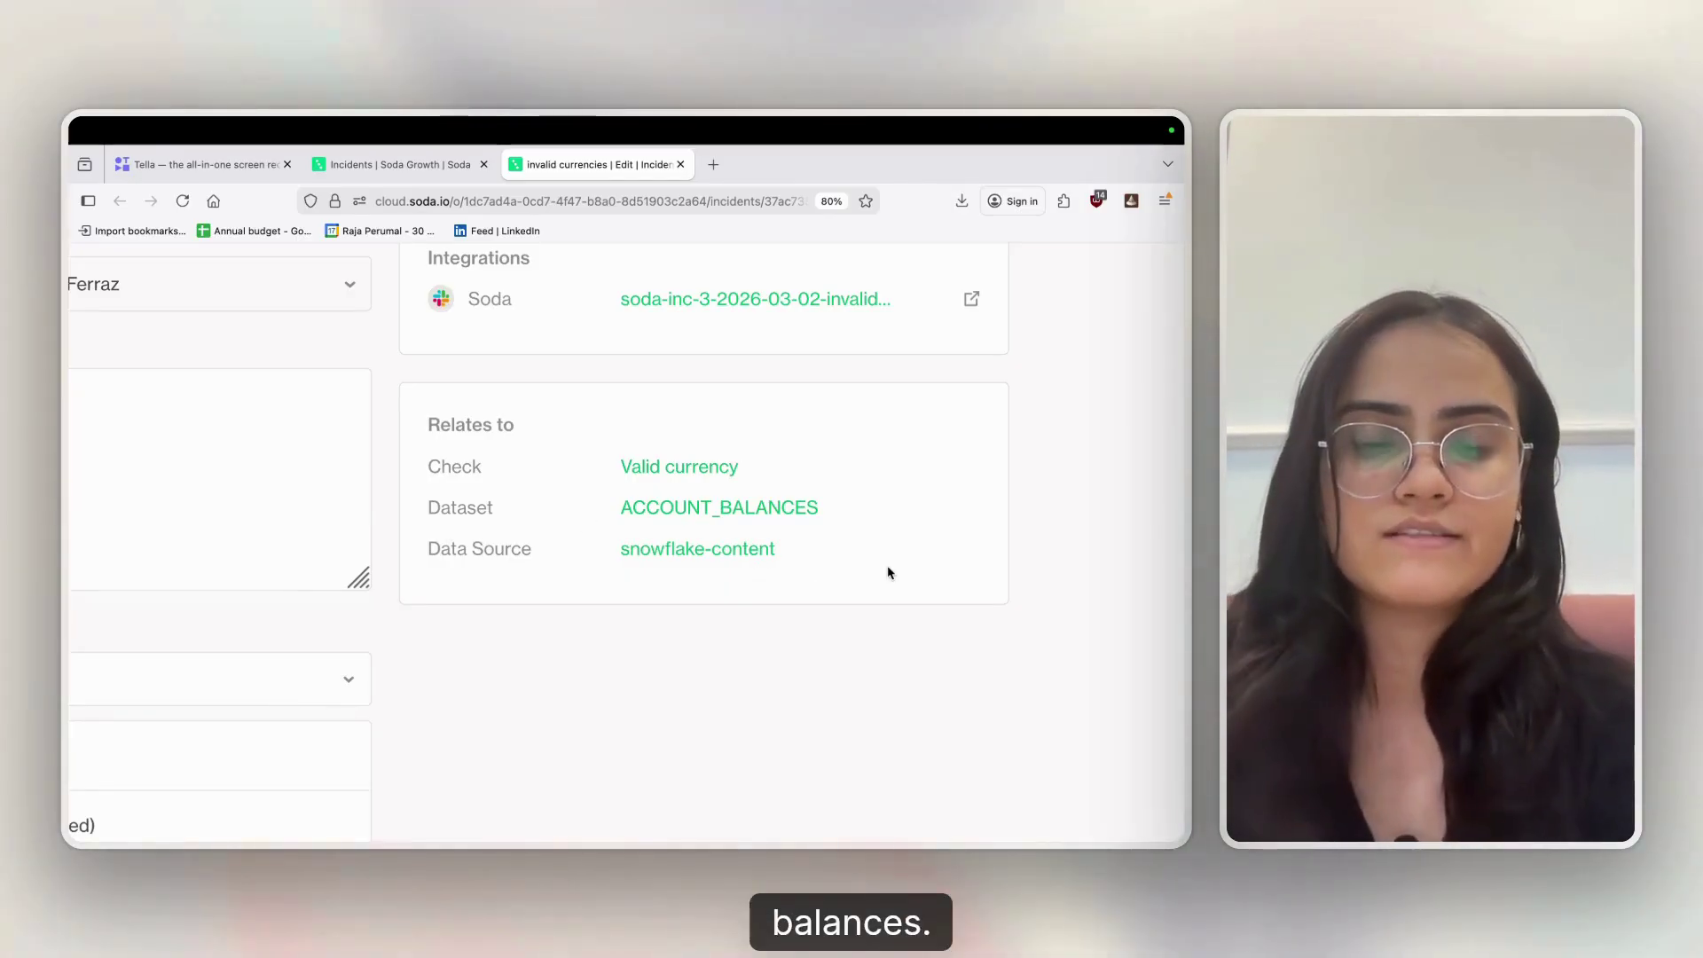
click(667, 467)
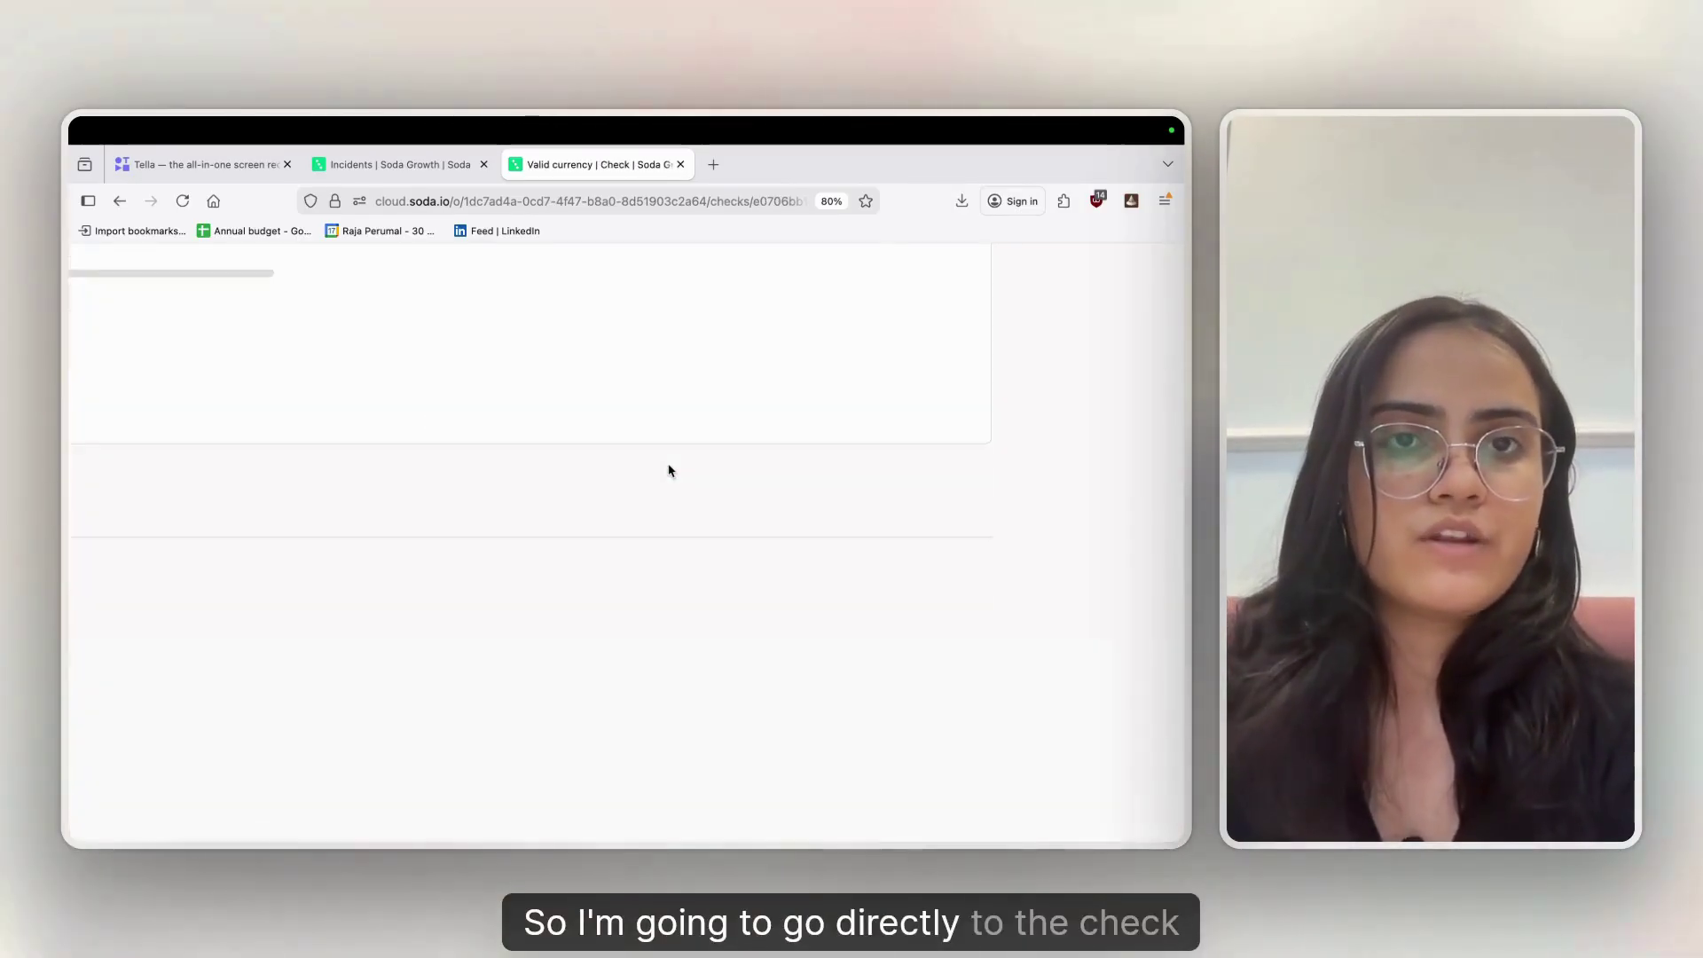
- Examine the Valid currency check's history chart and its diagnostics, including the failed rows count and percentage
scroll(669, 471, down, 5)
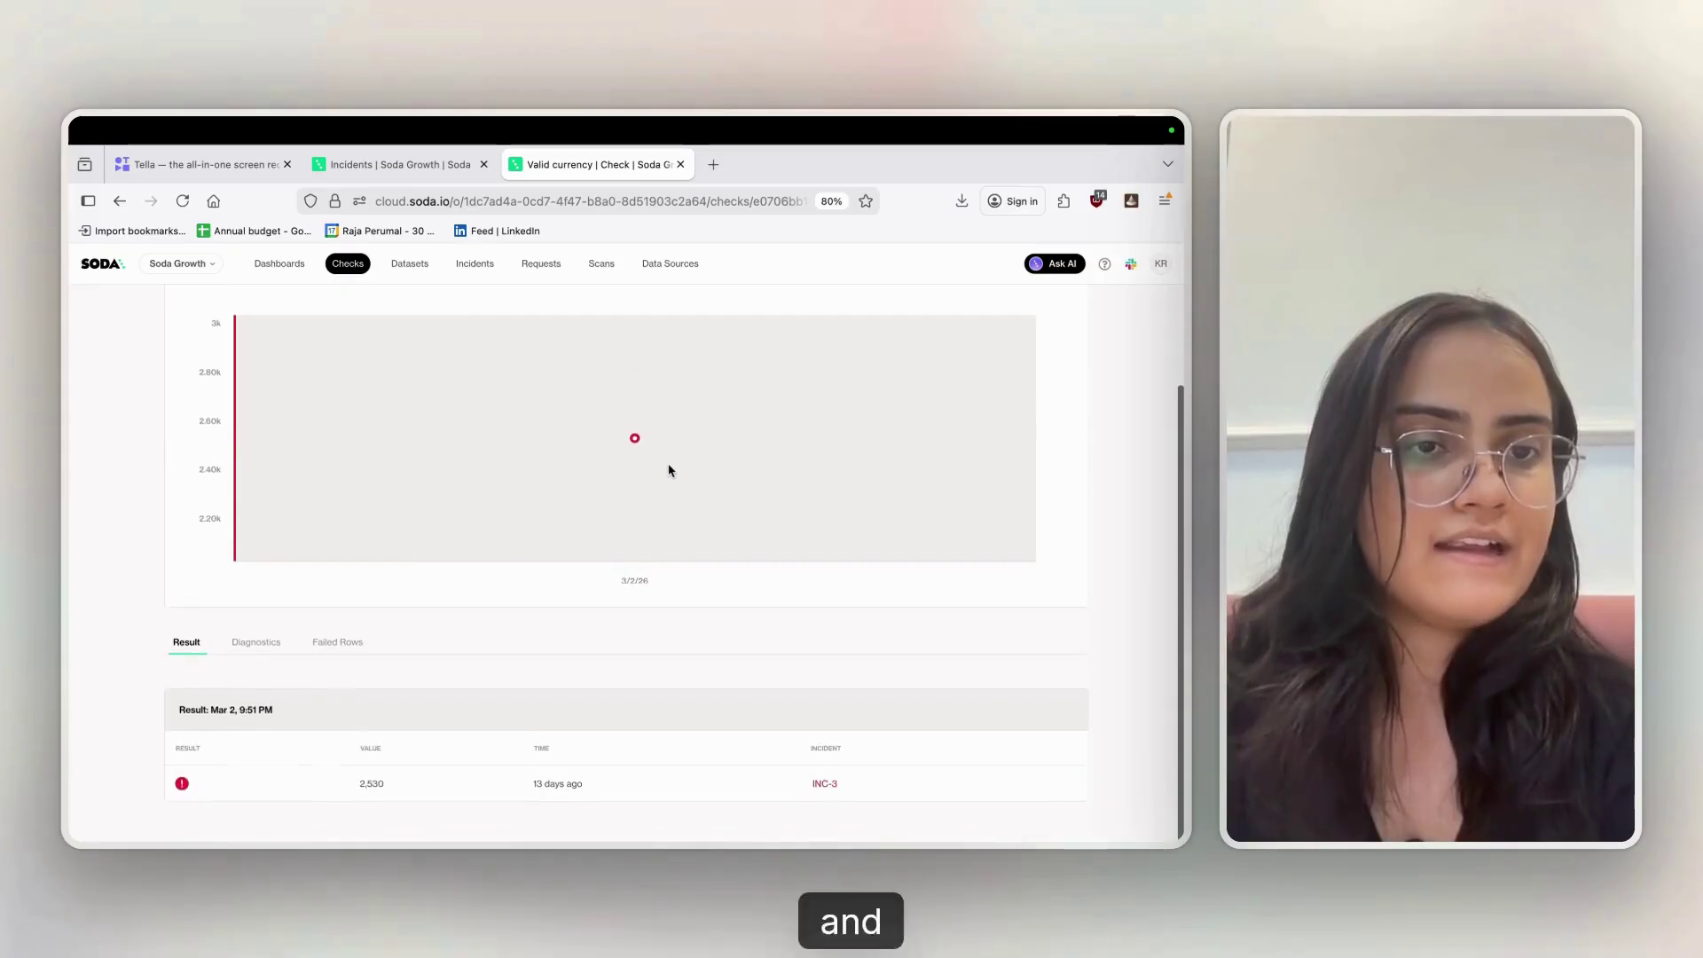
click(256, 649)
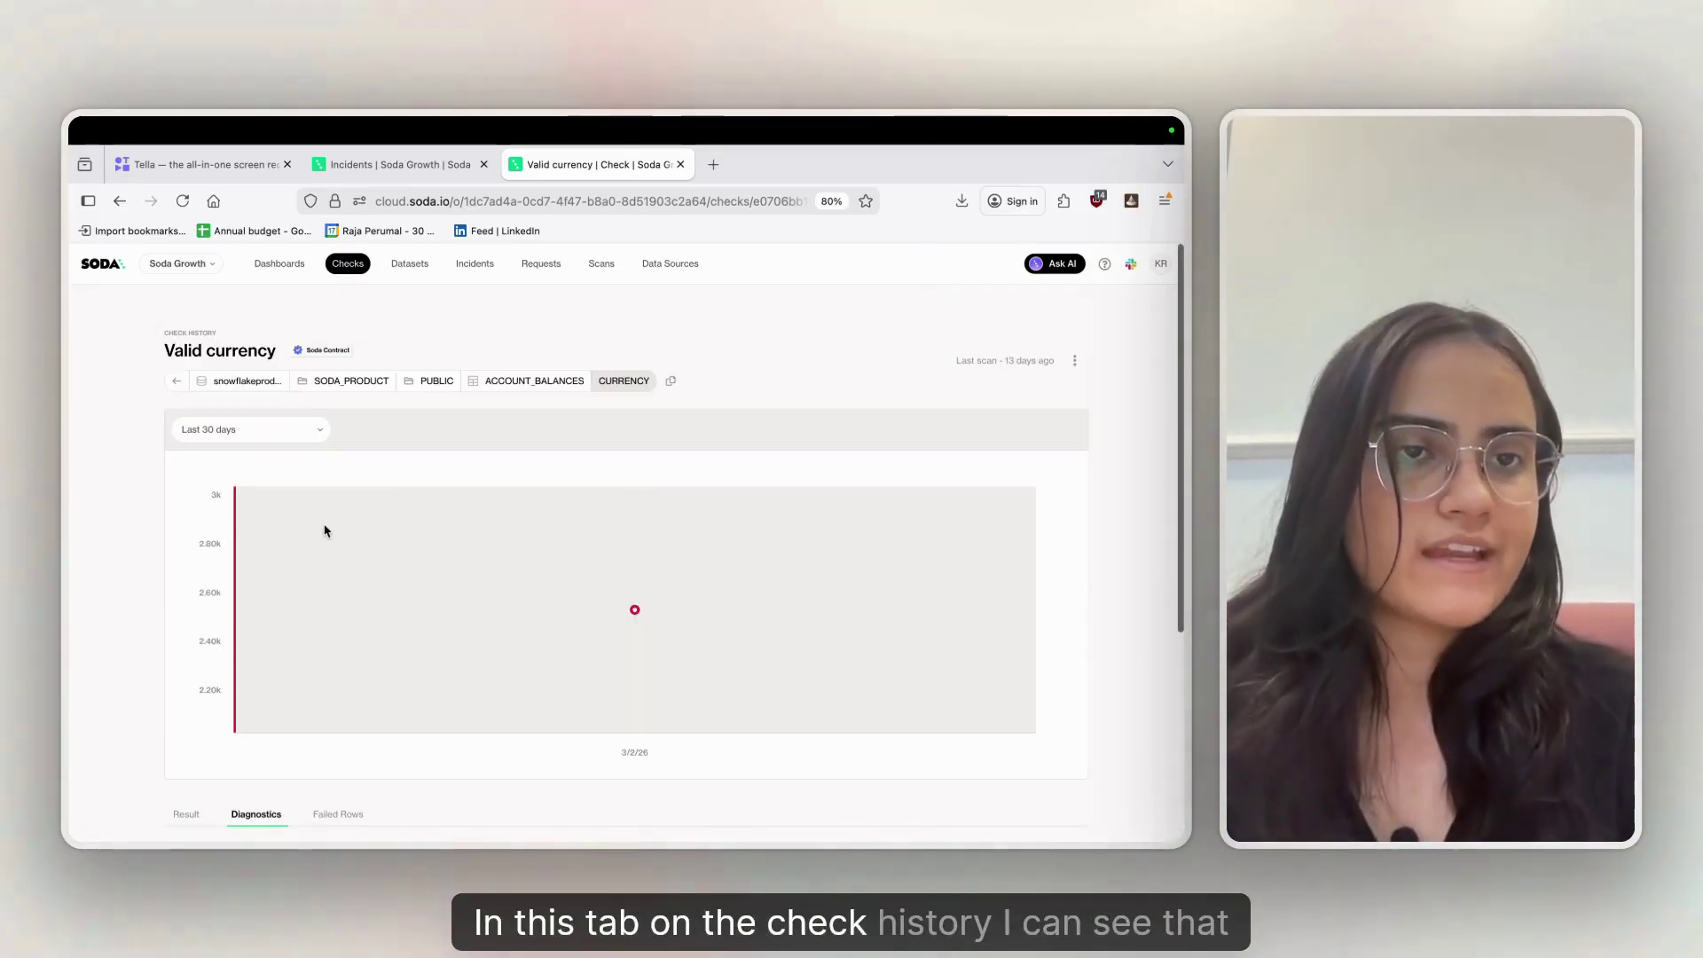
scroll(325, 530, down, 5)
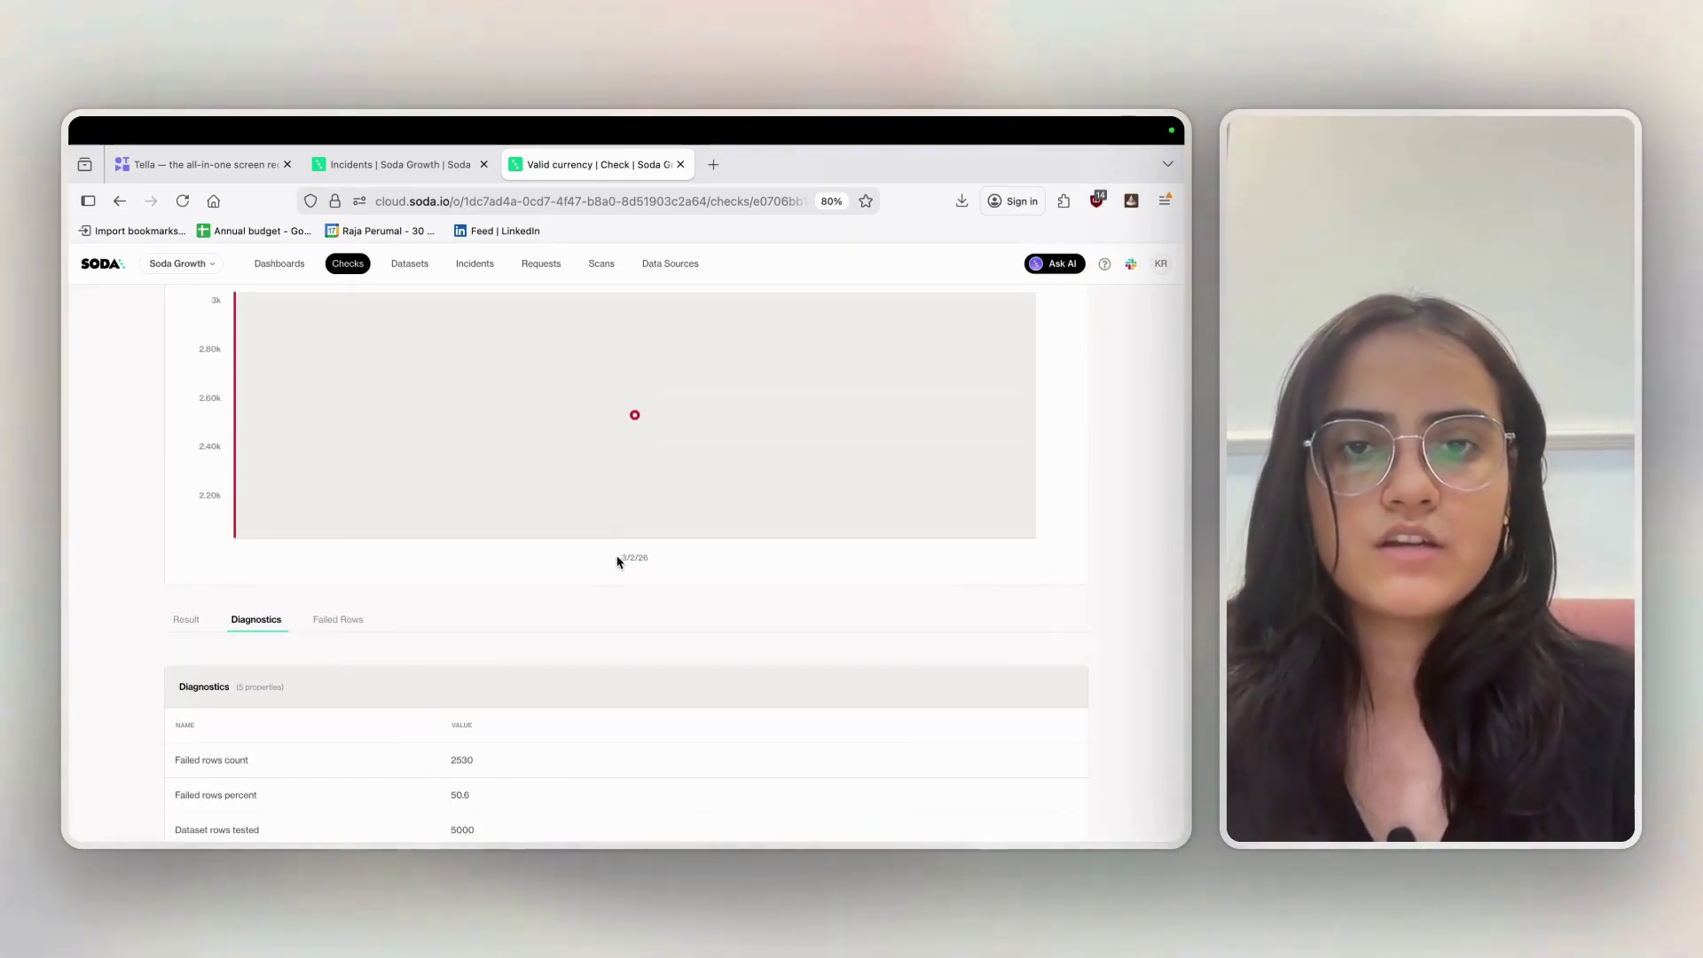
scroll(656, 572, down, 2)
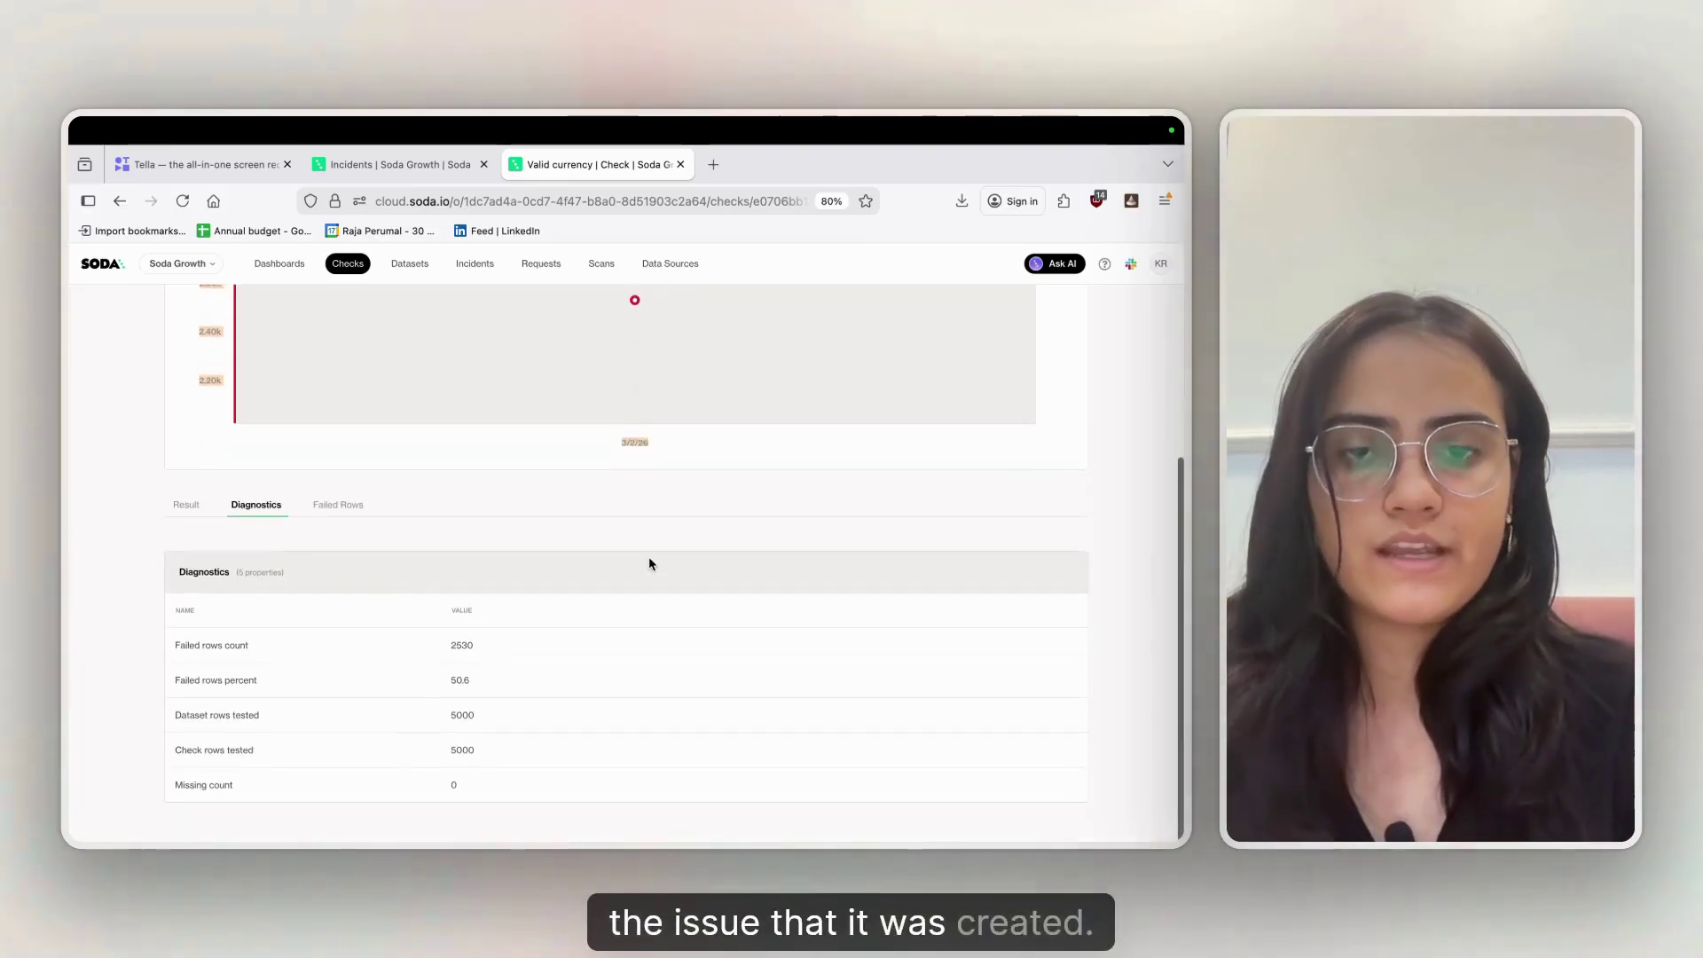
scroll(674, 482, up, 3)
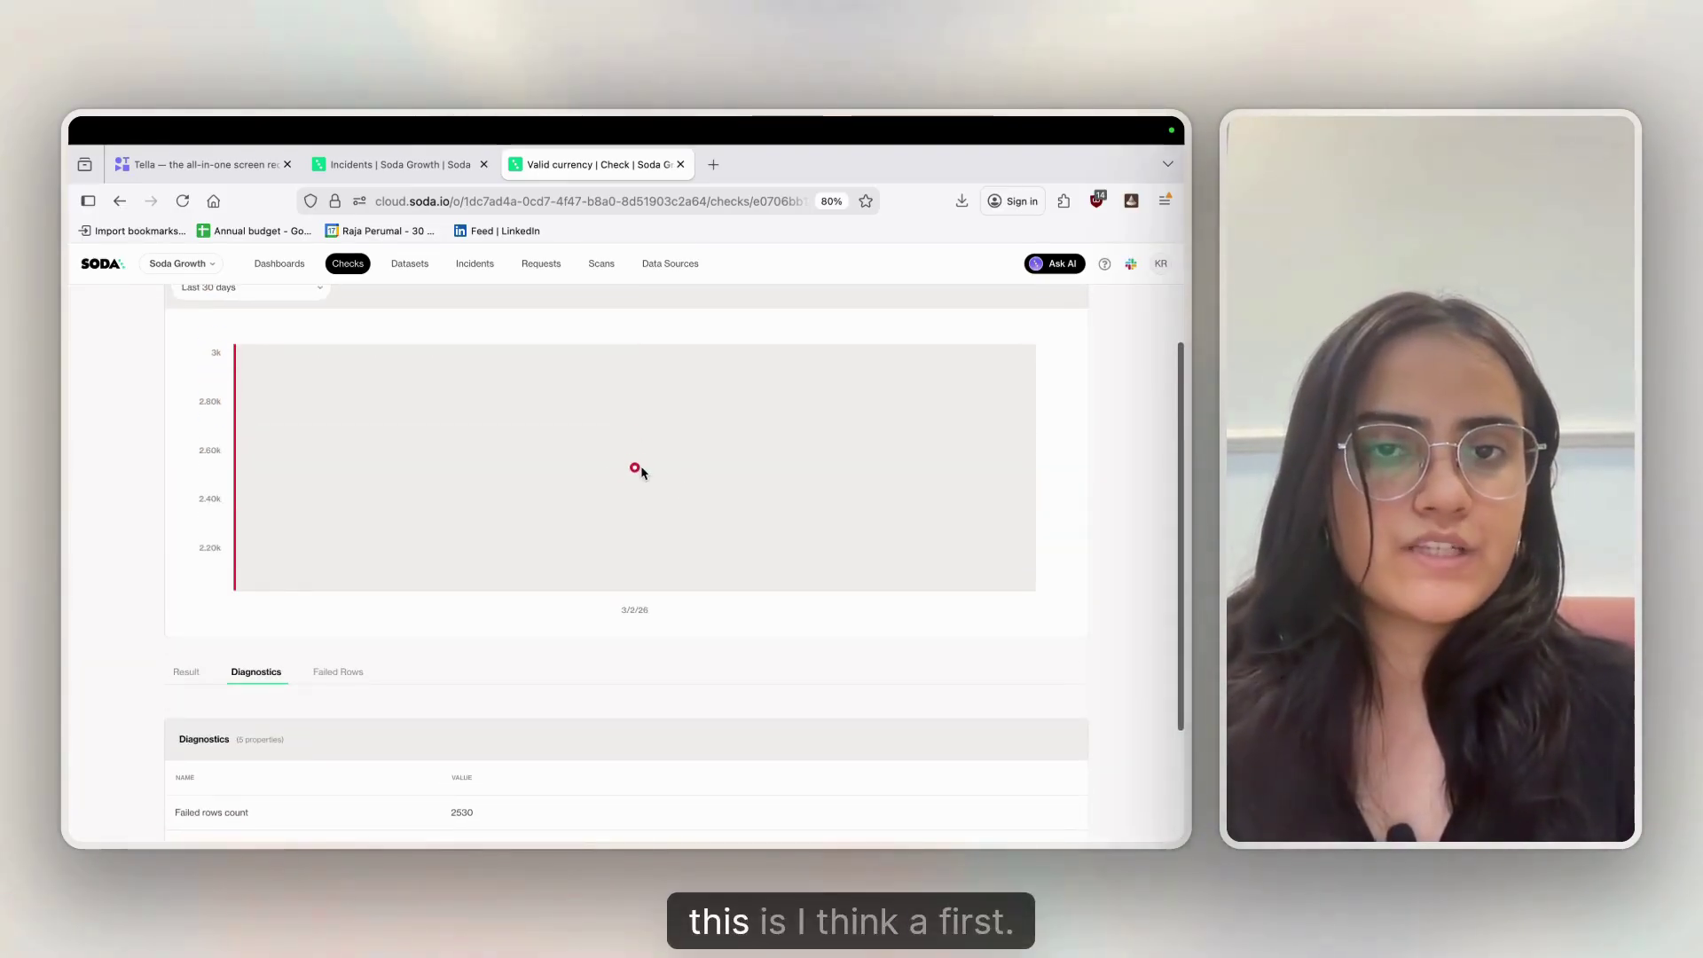
scroll(678, 463, up, 3)
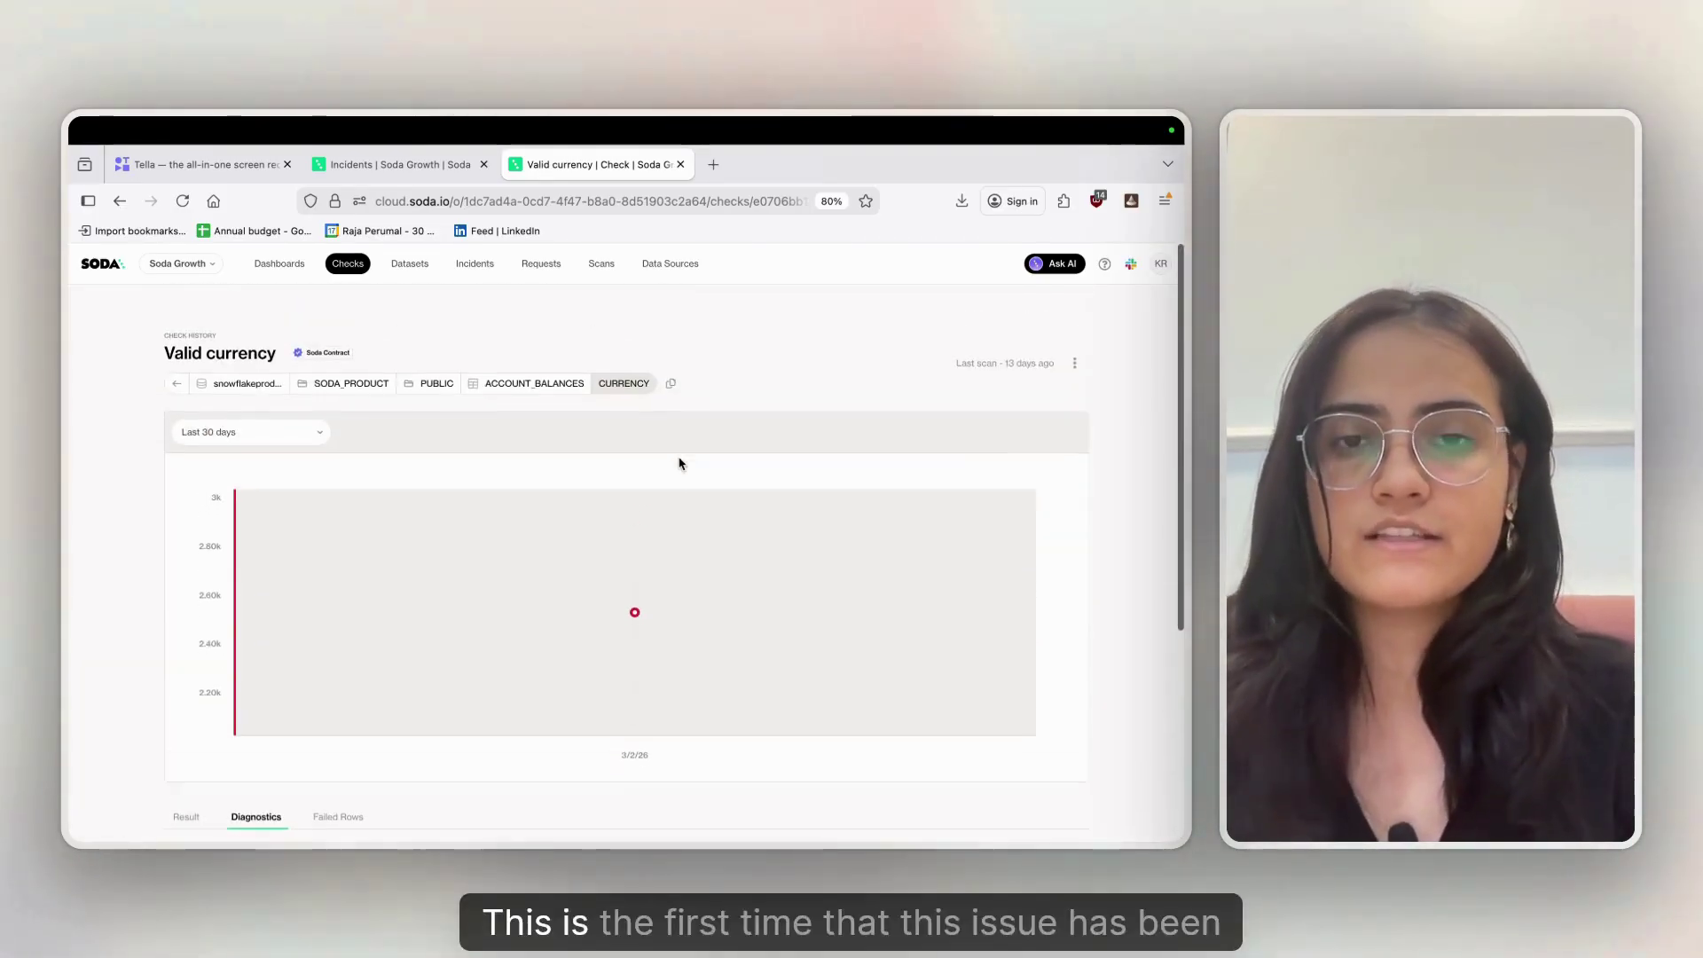
scroll(681, 463, down, 2)
scroll(648, 491, down, 3)
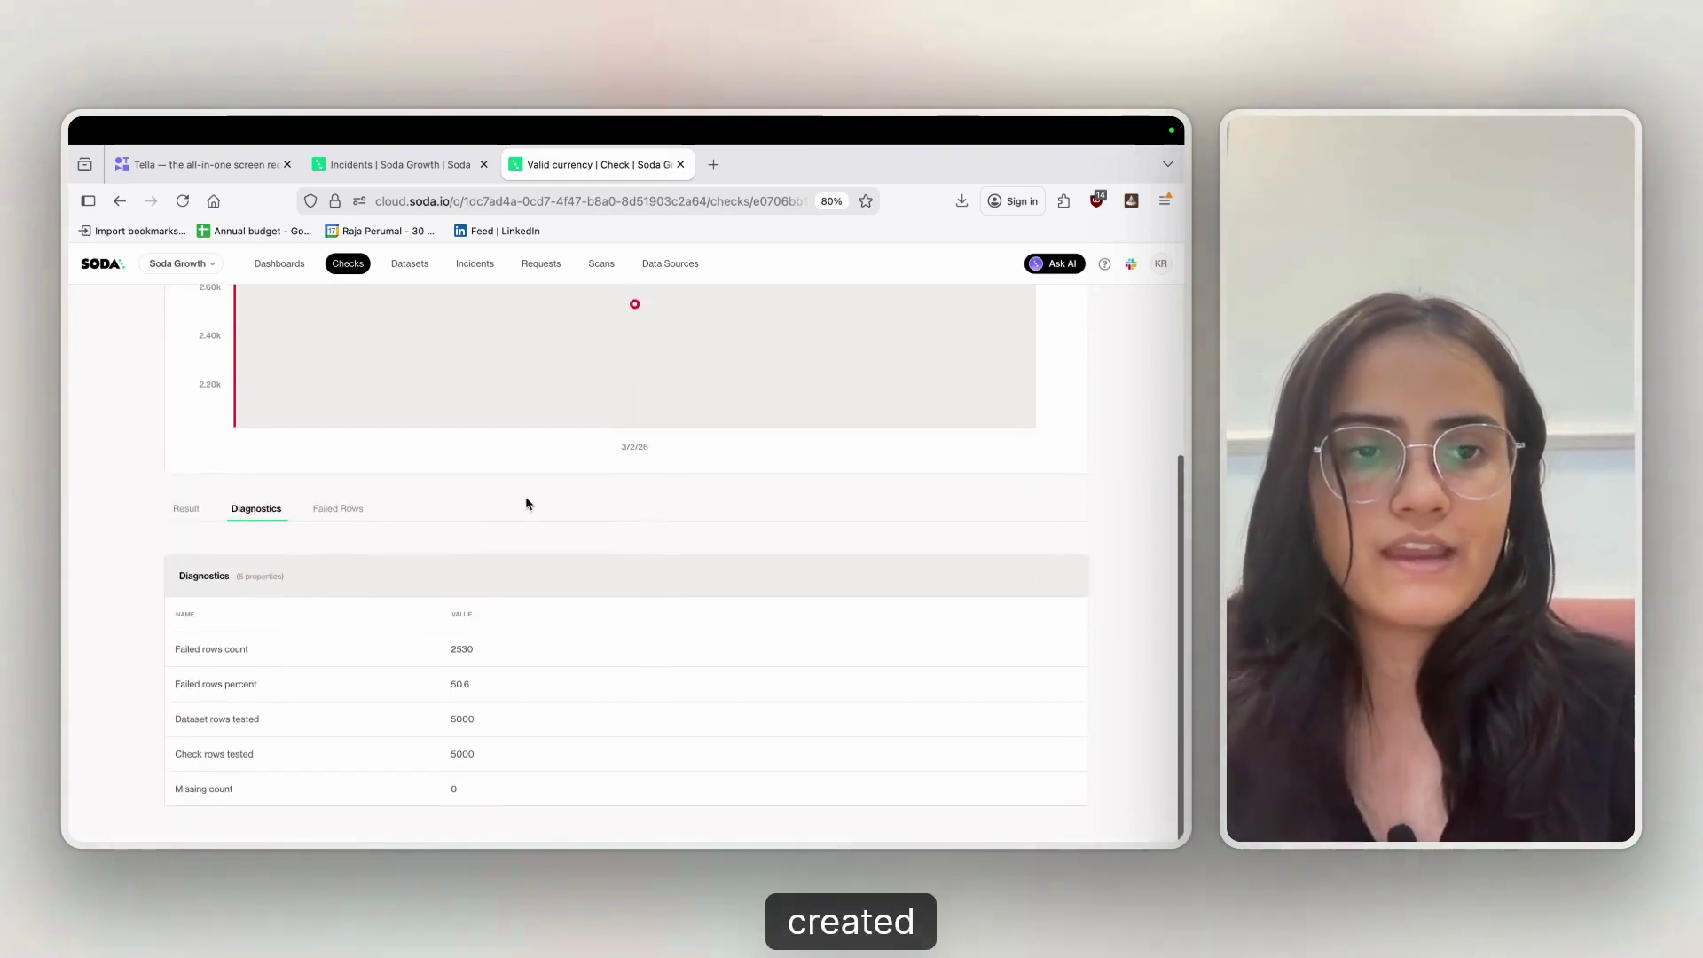
scroll(339, 553, up, 5)
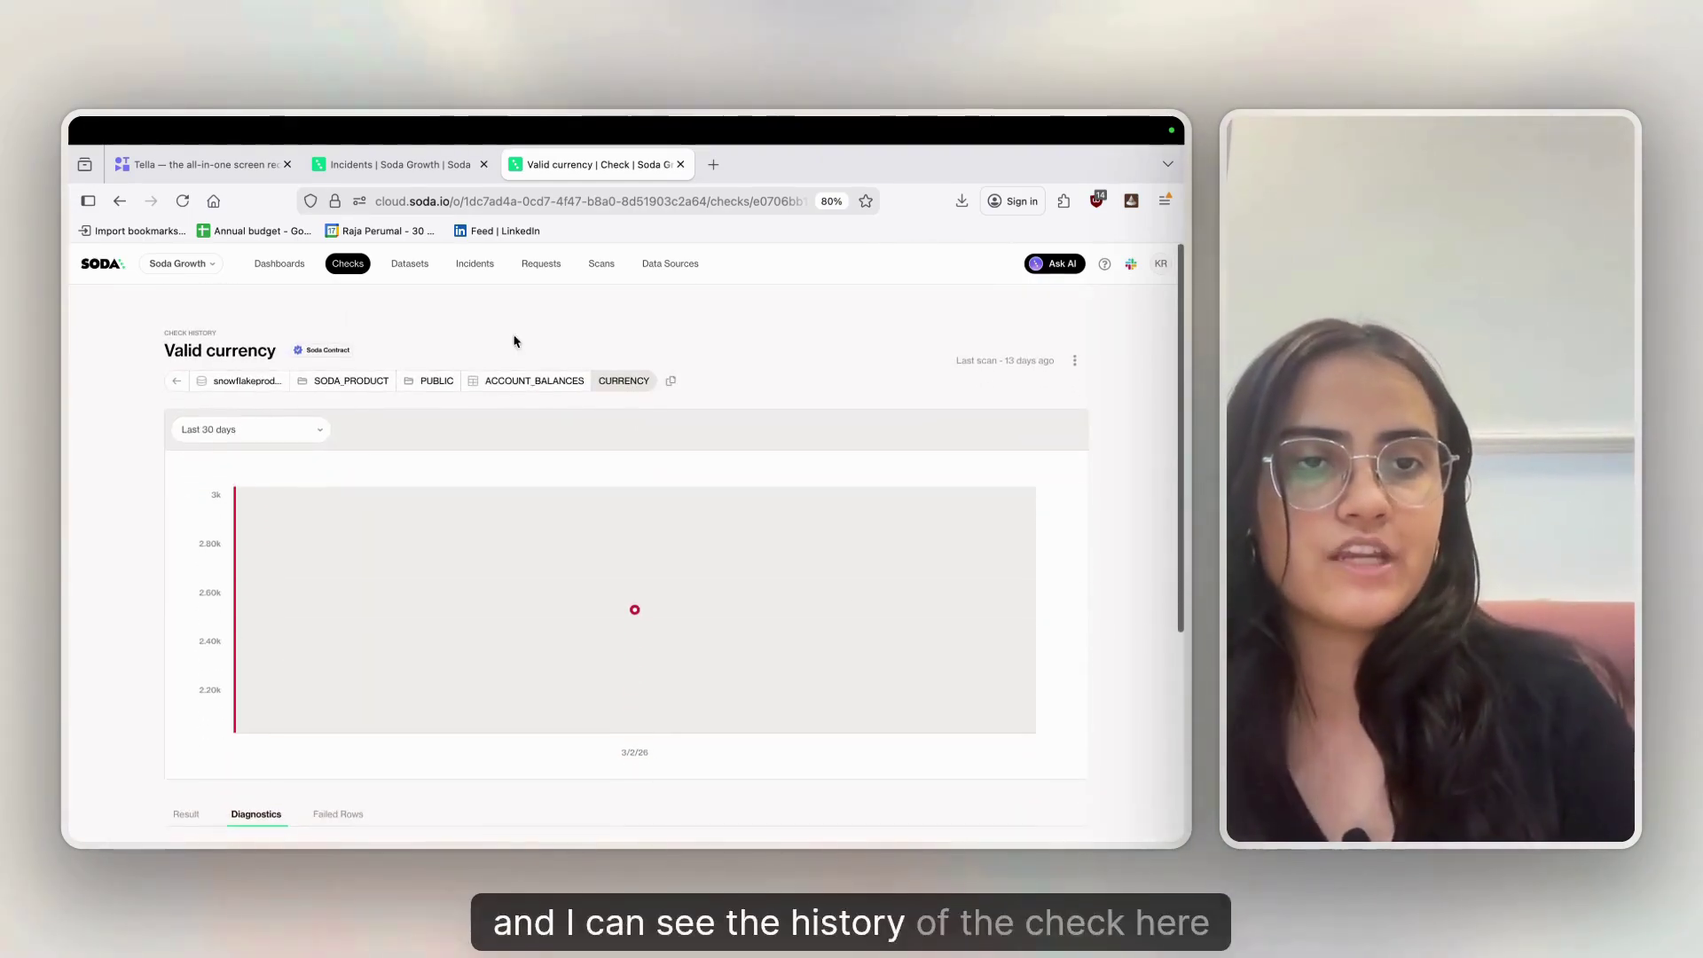
scroll(435, 727, down, 5)
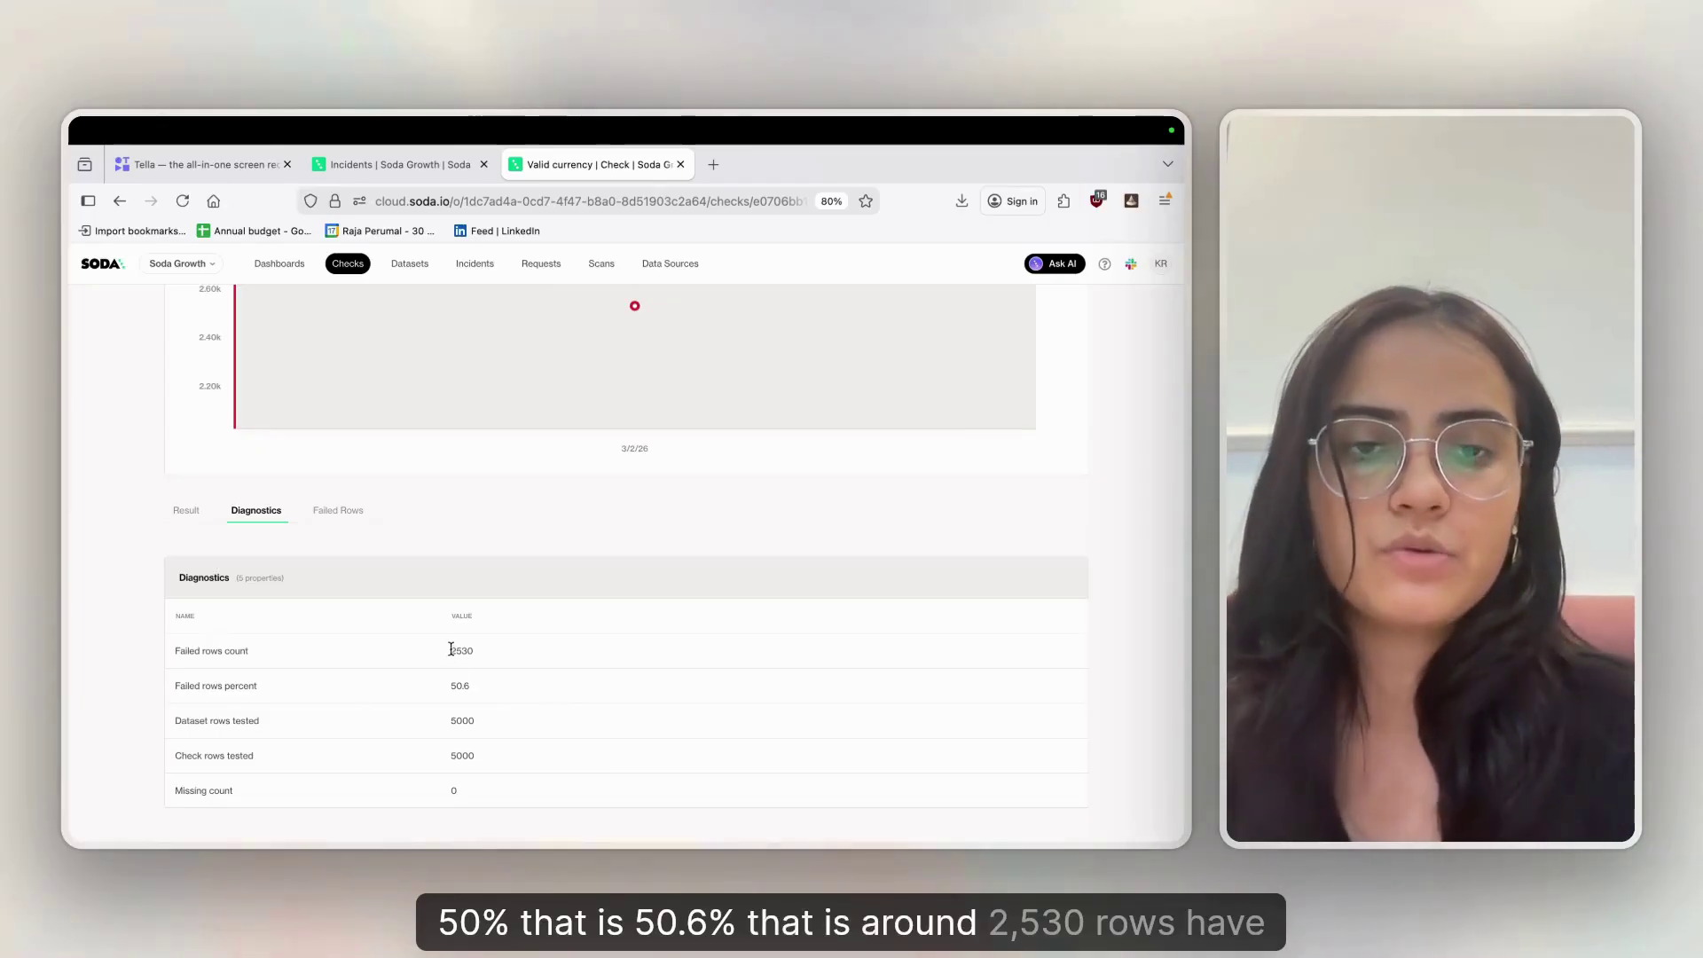
scroll(557, 629, up, 5)
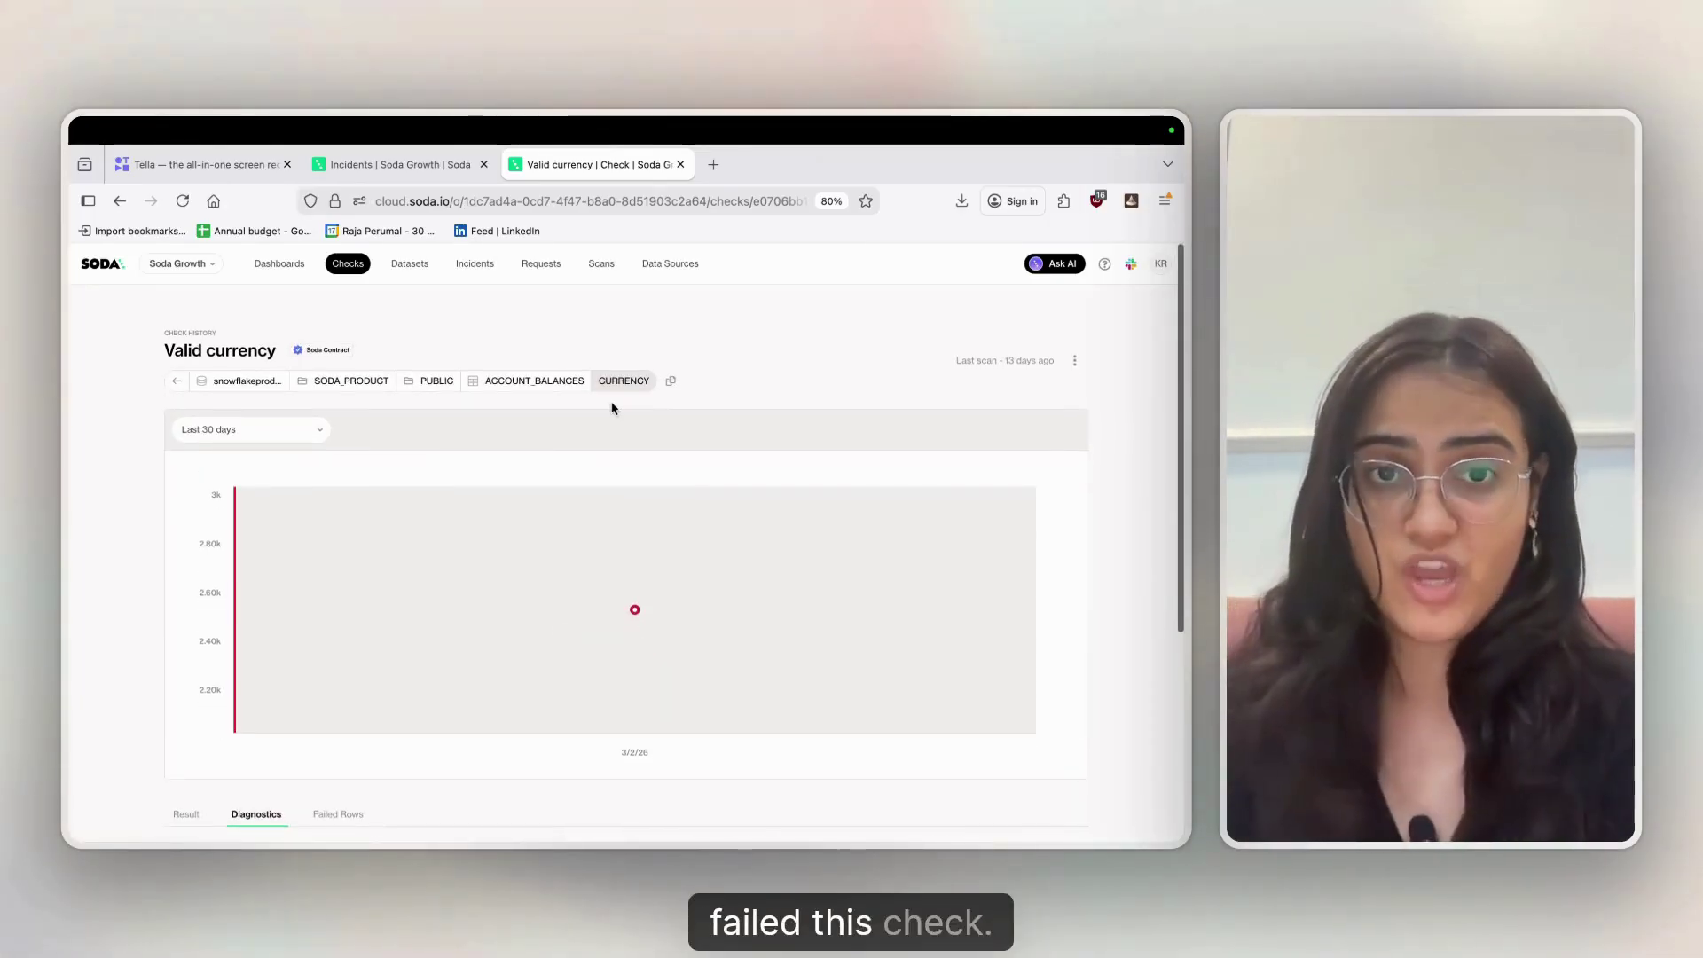
- Go to the ACCOUNT_BALANCES dataset from the check and look over its metric monitors
click(521, 382)
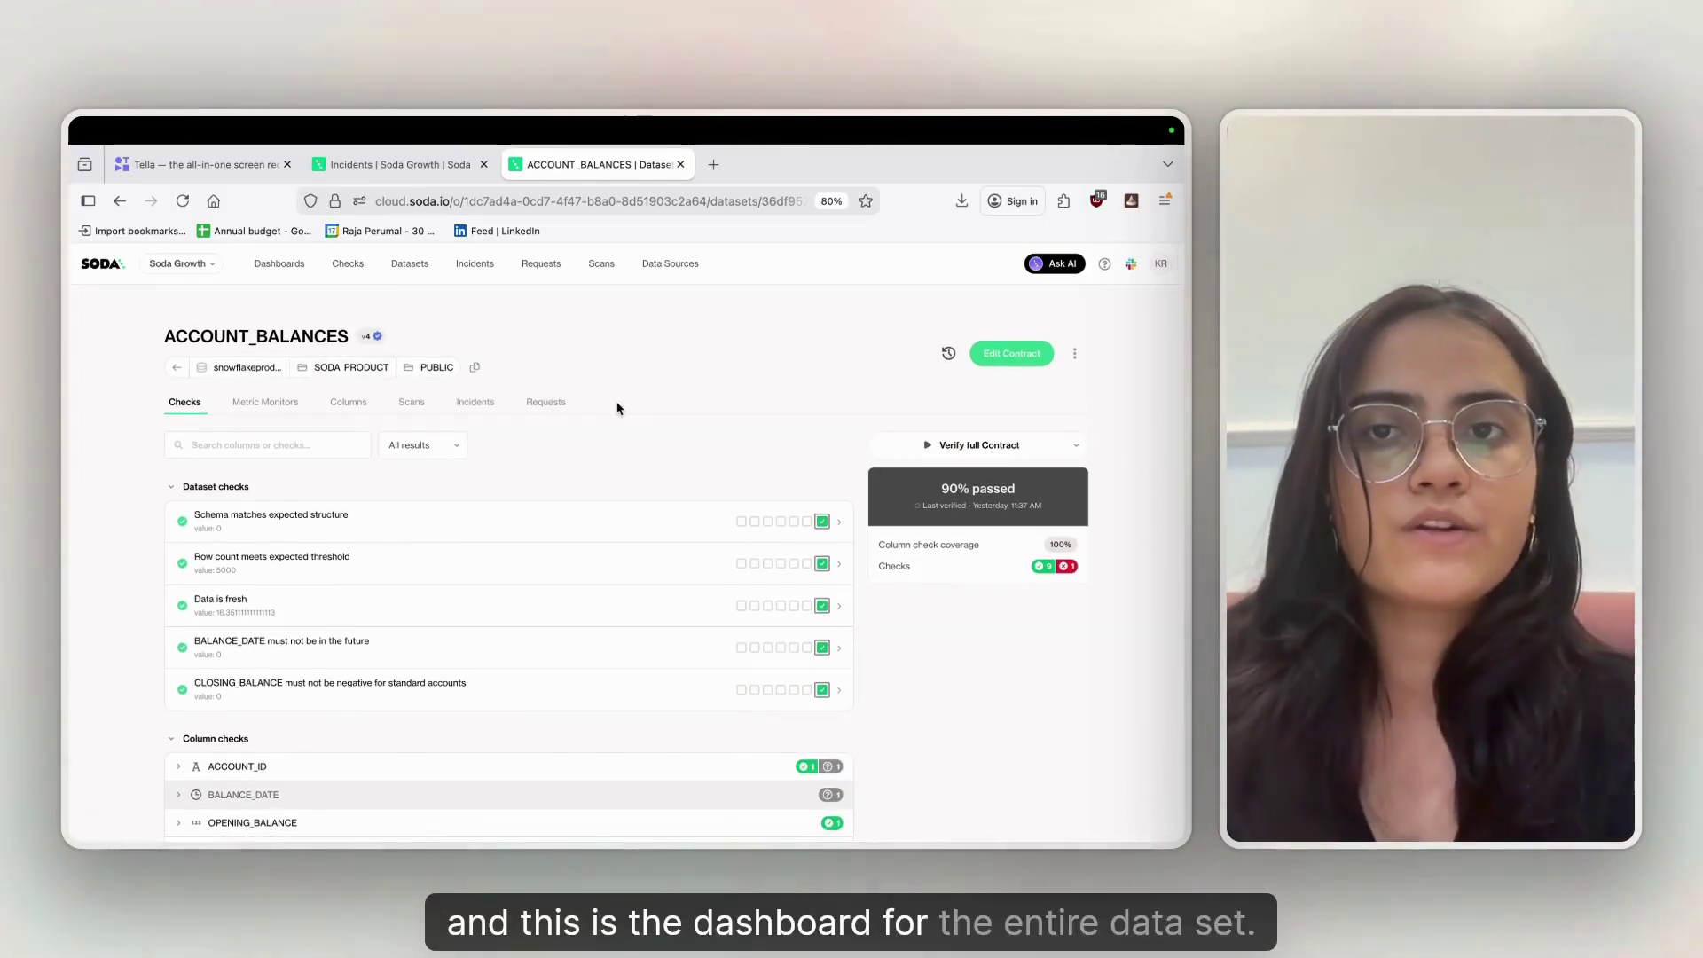
scroll(452, 556, down, 1)
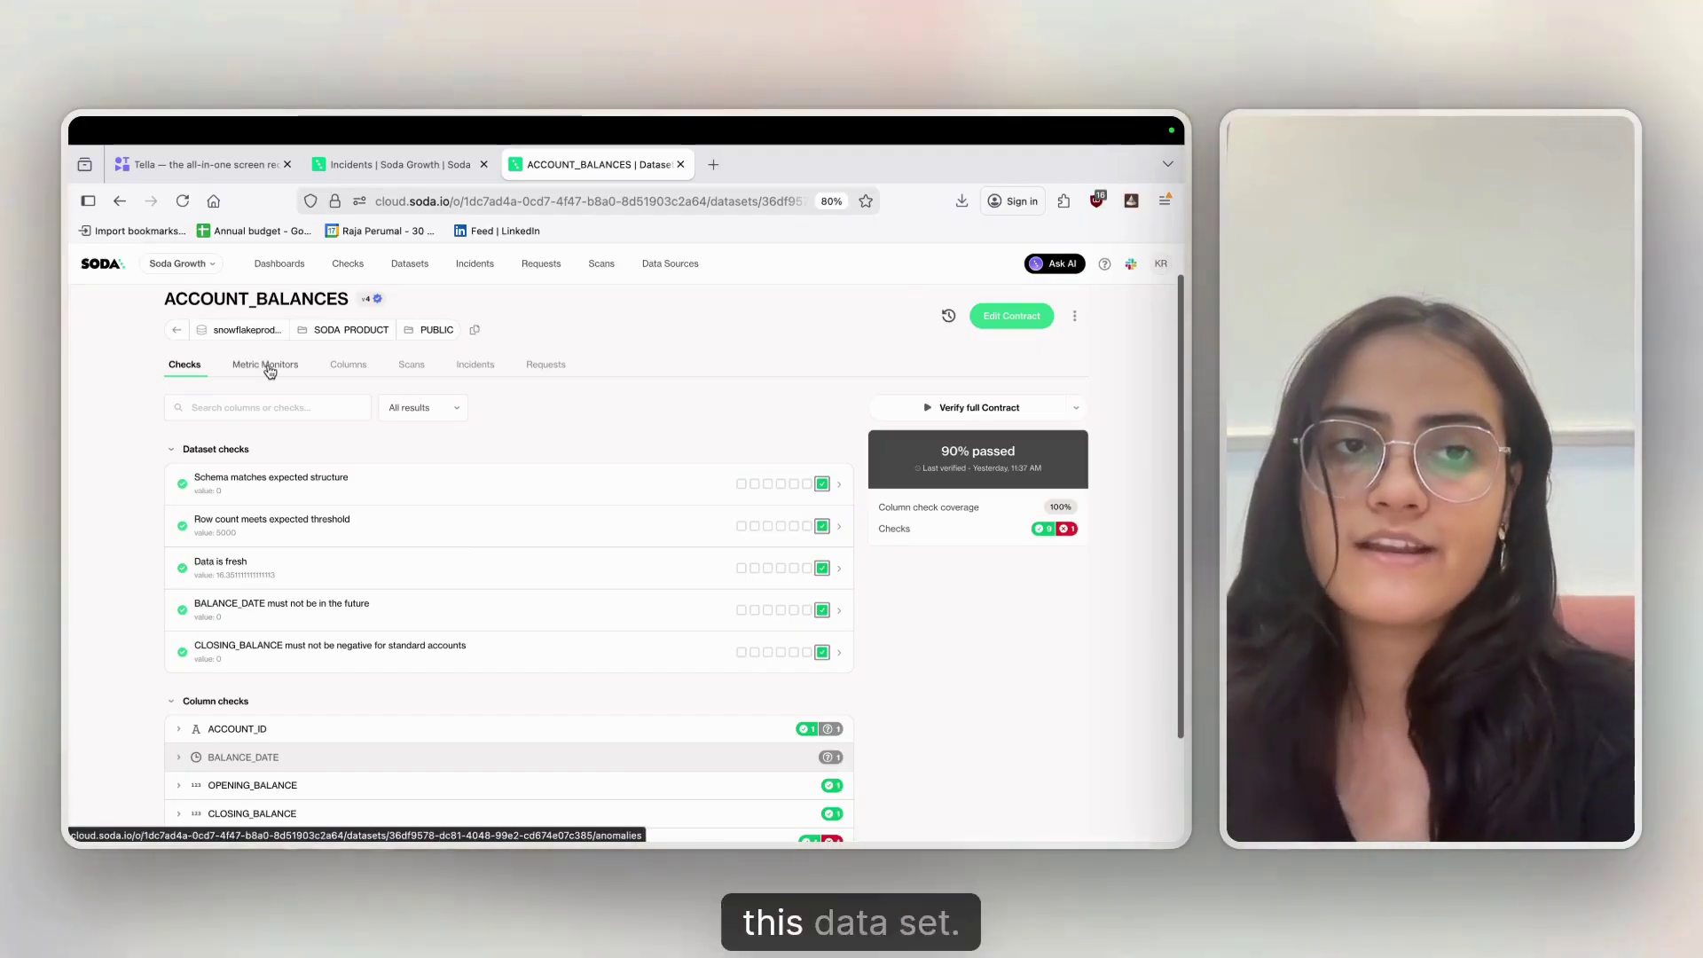
click(259, 365)
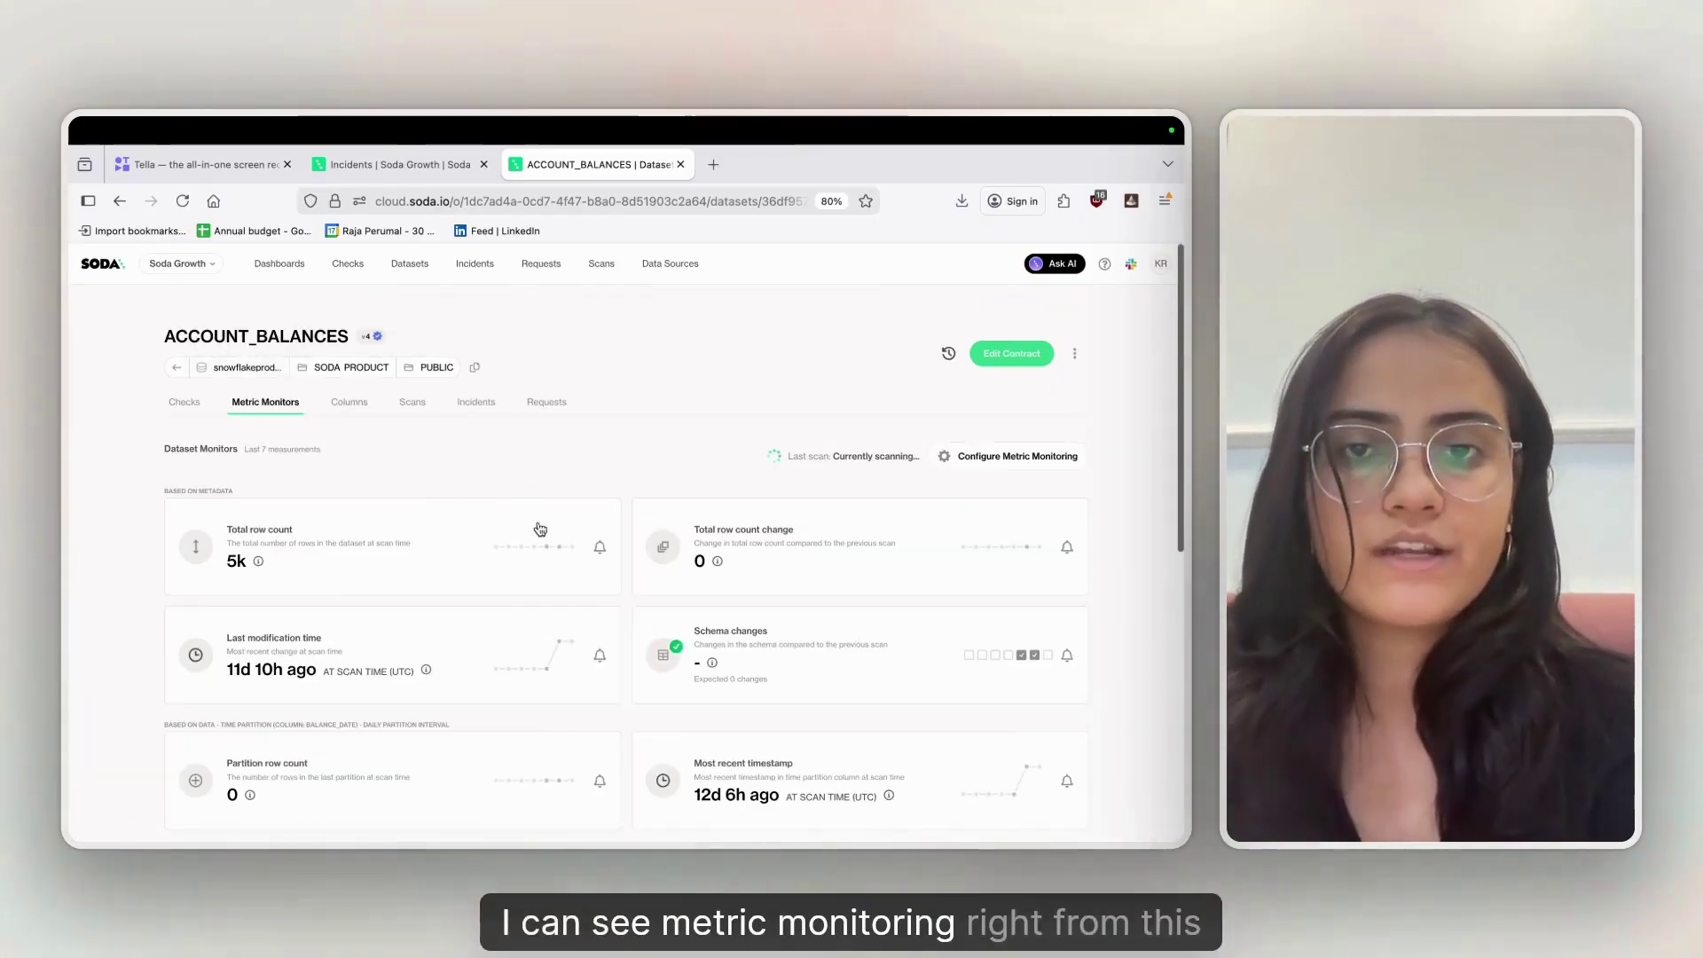
scroll(463, 515, down, 10)
scroll(400, 462, up, 10)
- Review the column profiles of the ACCOUNT_BALANCES dataset
click(349, 401)
scroll(527, 731, down, 3)
scroll(527, 731, up, 3)
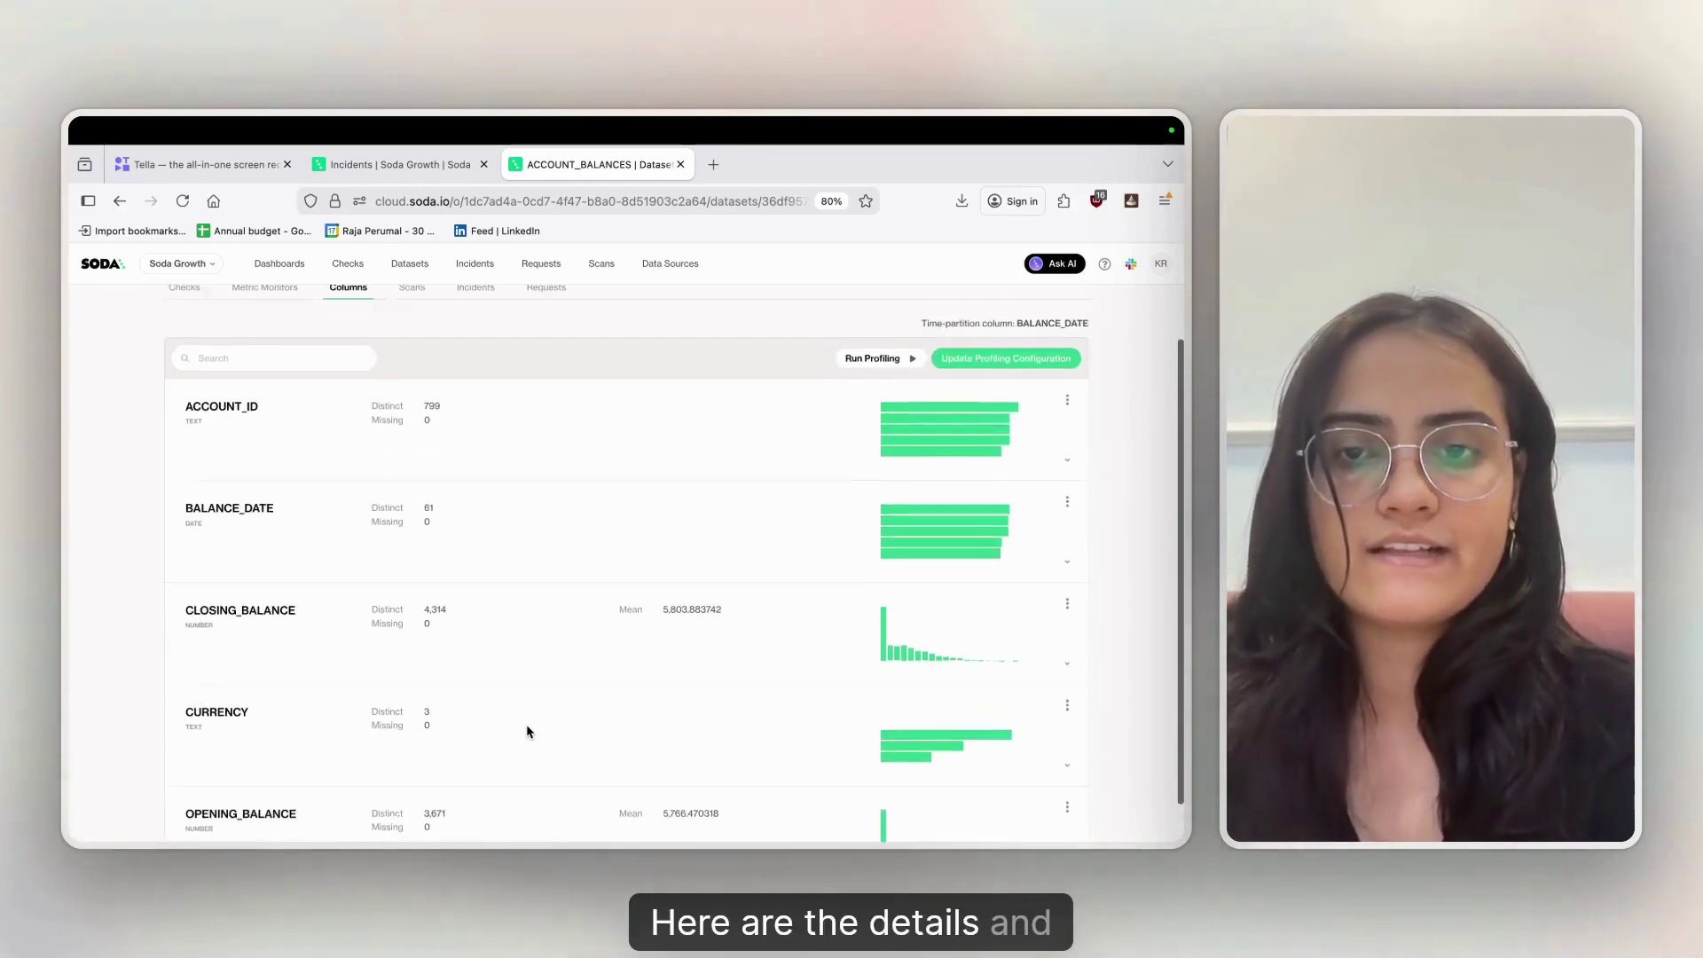
scroll(684, 597, down, 2)
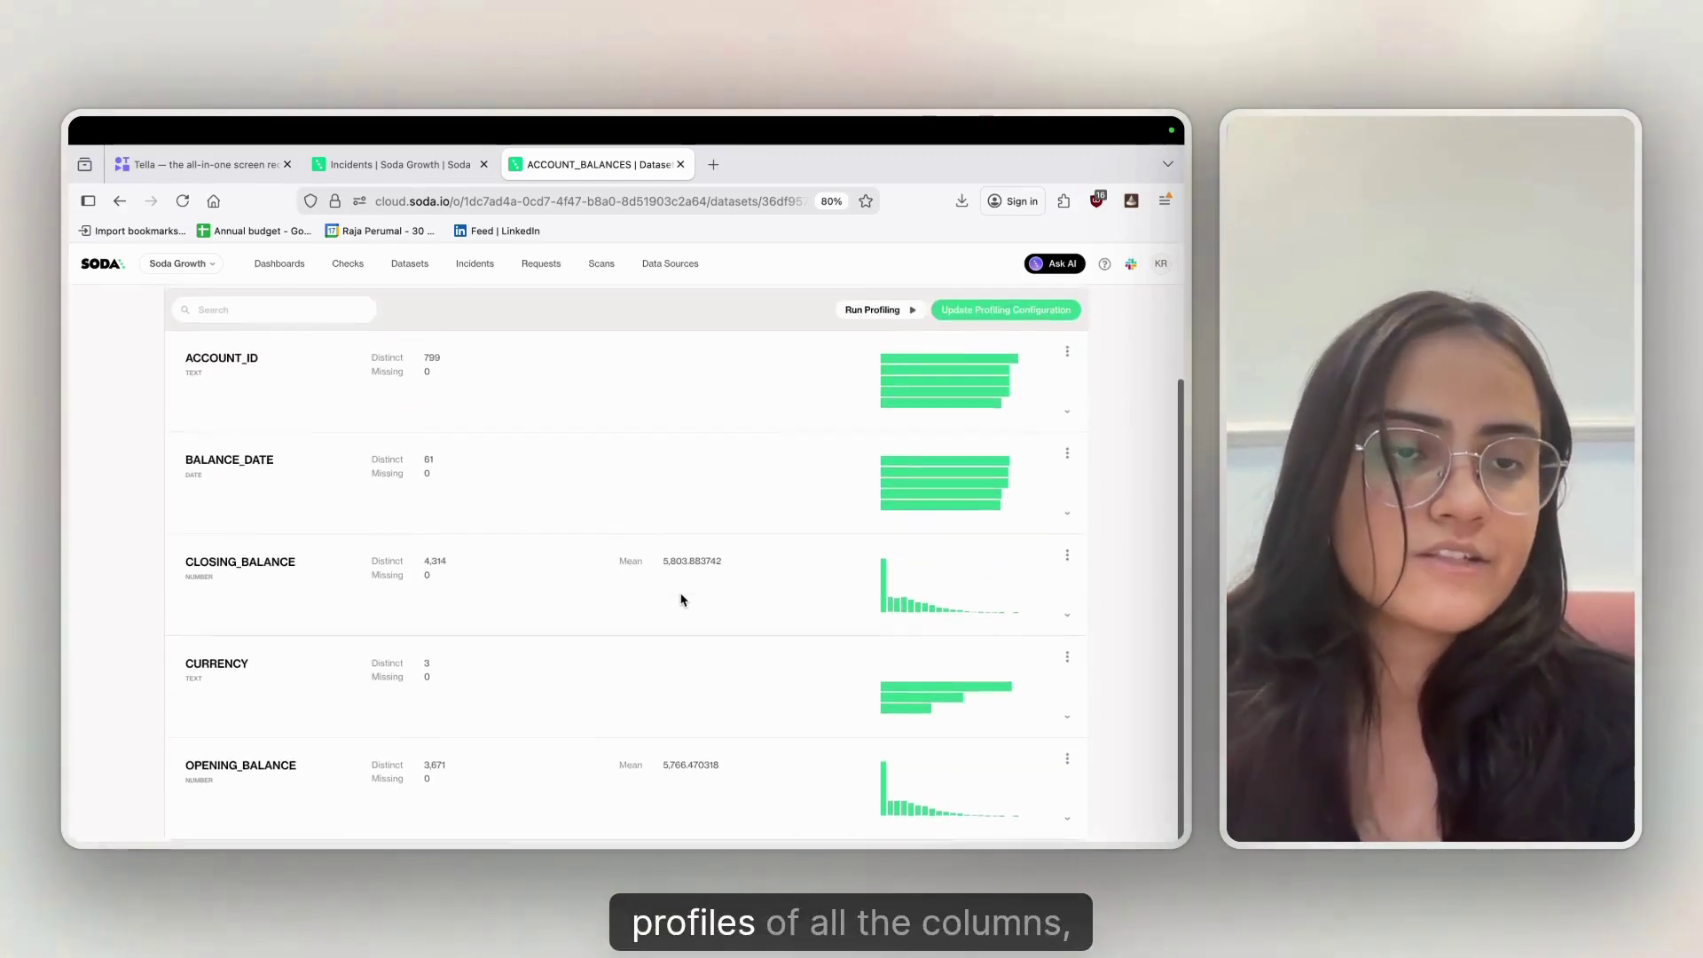
scroll(683, 597, up, 2)
- View the dataset's scans, incidents and requests in turn
click(415, 404)
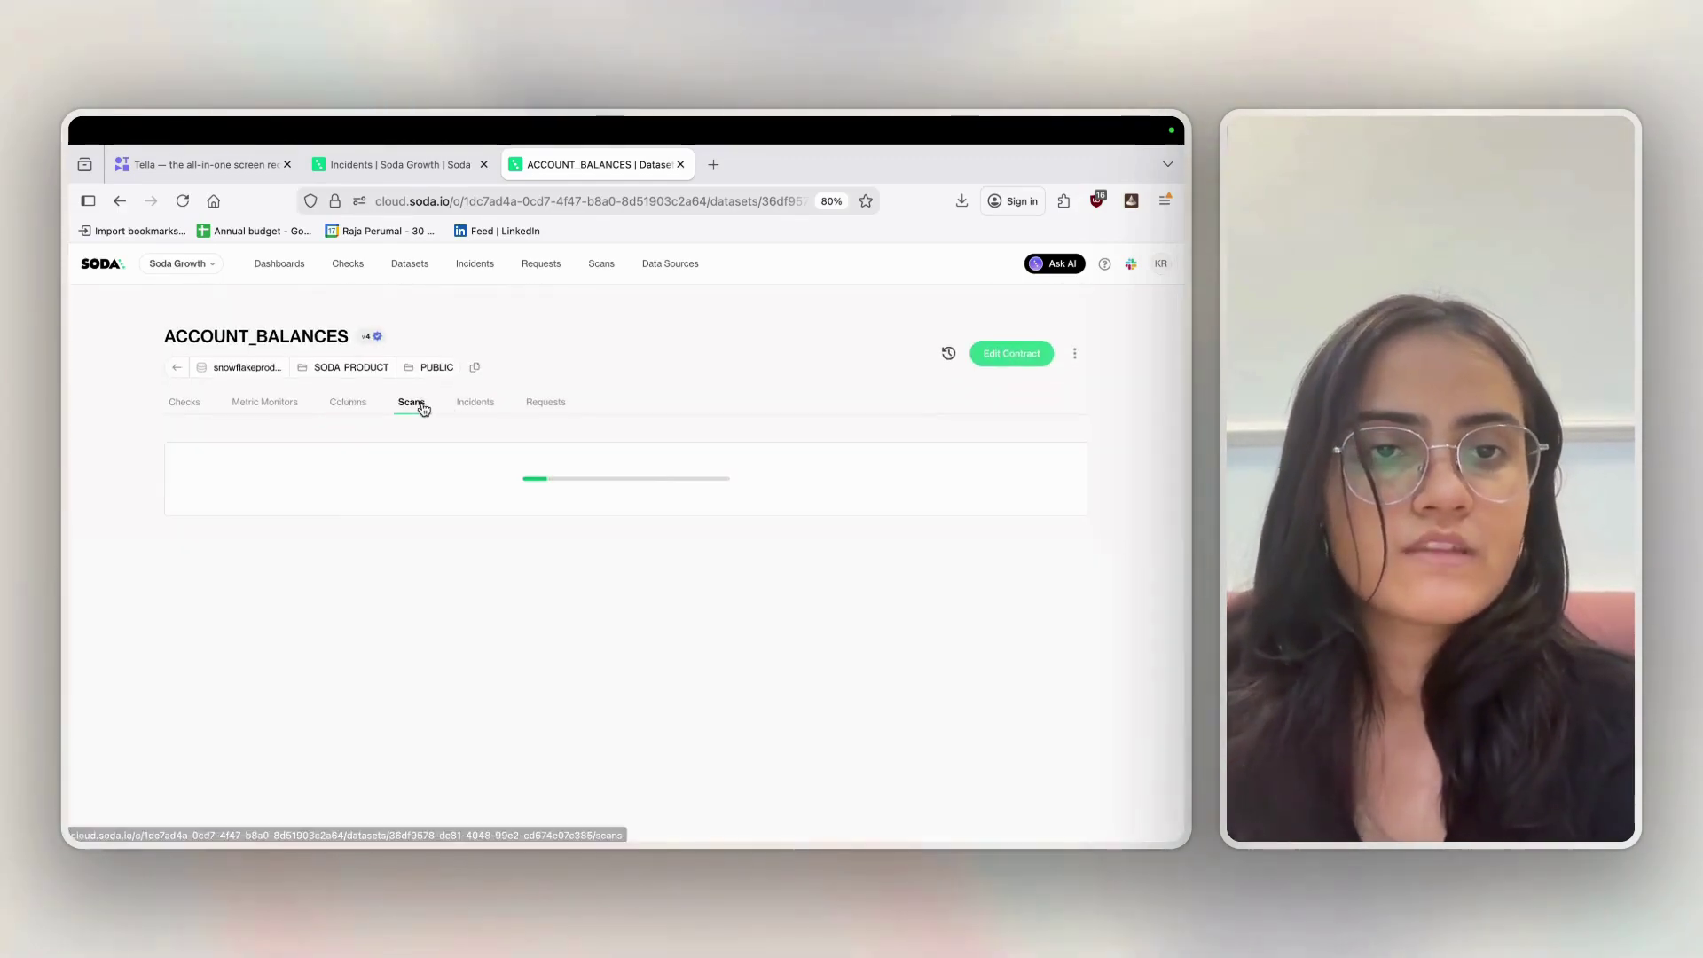
click(474, 404)
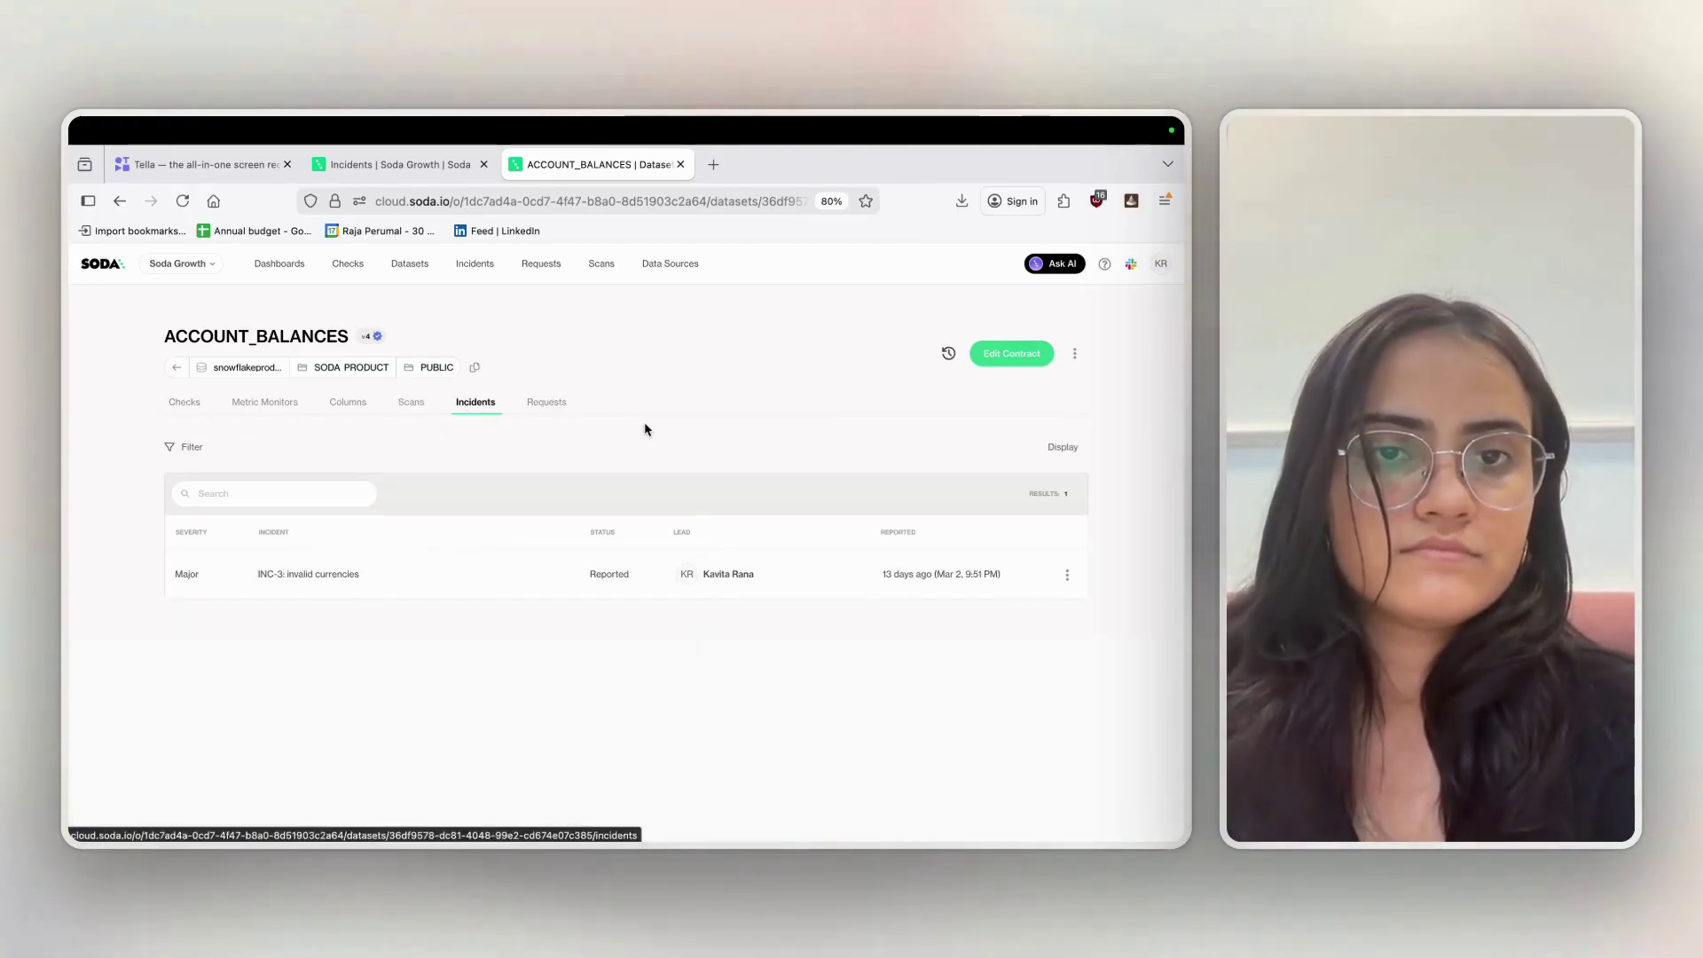
click(548, 404)
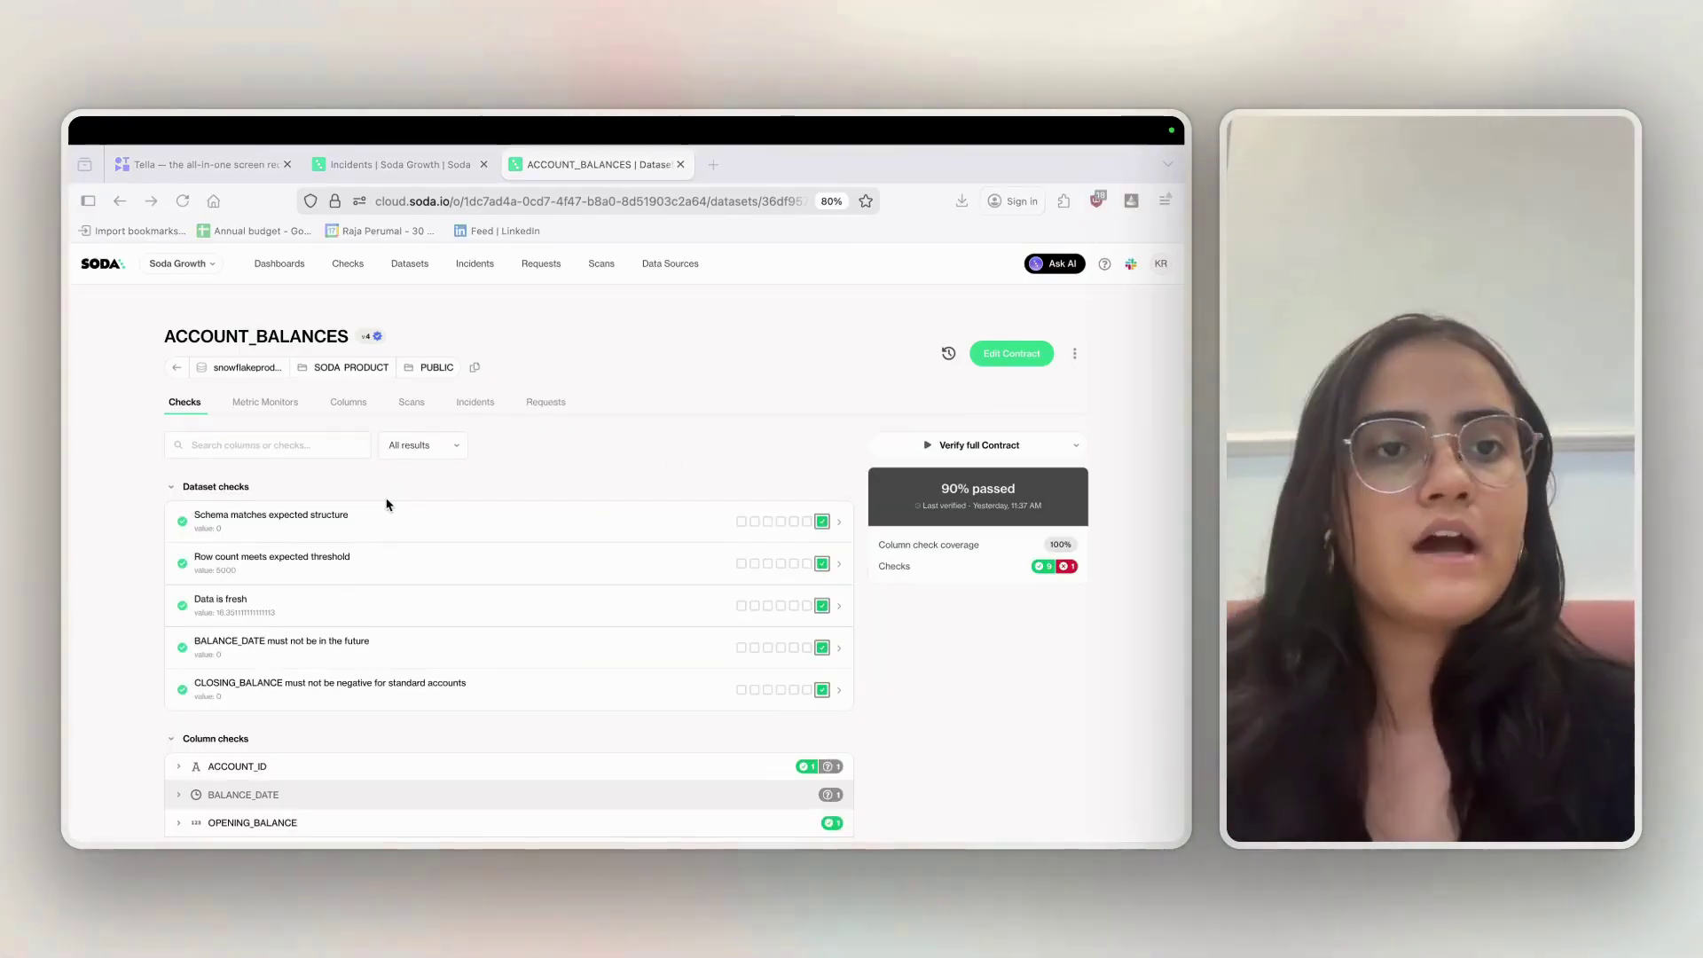
- Examine the dataset checks and column checks of ACCOUNT_BALANCES, including those under the CURRENCY column
scroll(387, 505, down, 1)
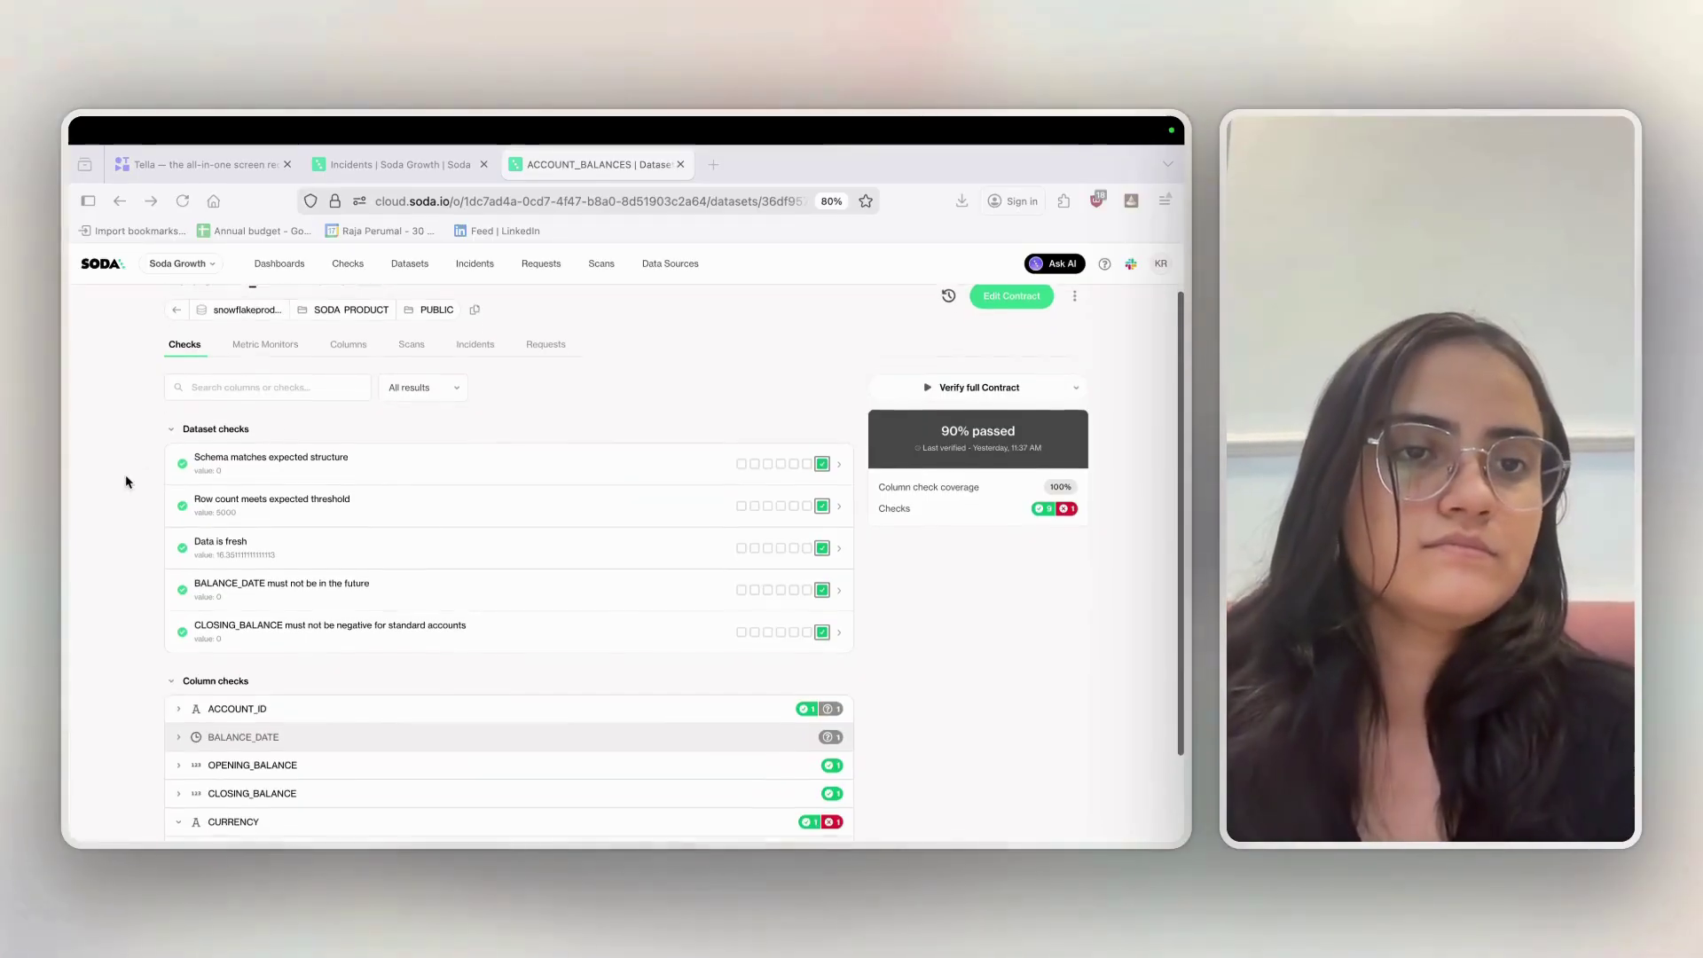
scroll(125, 475, down, 2)
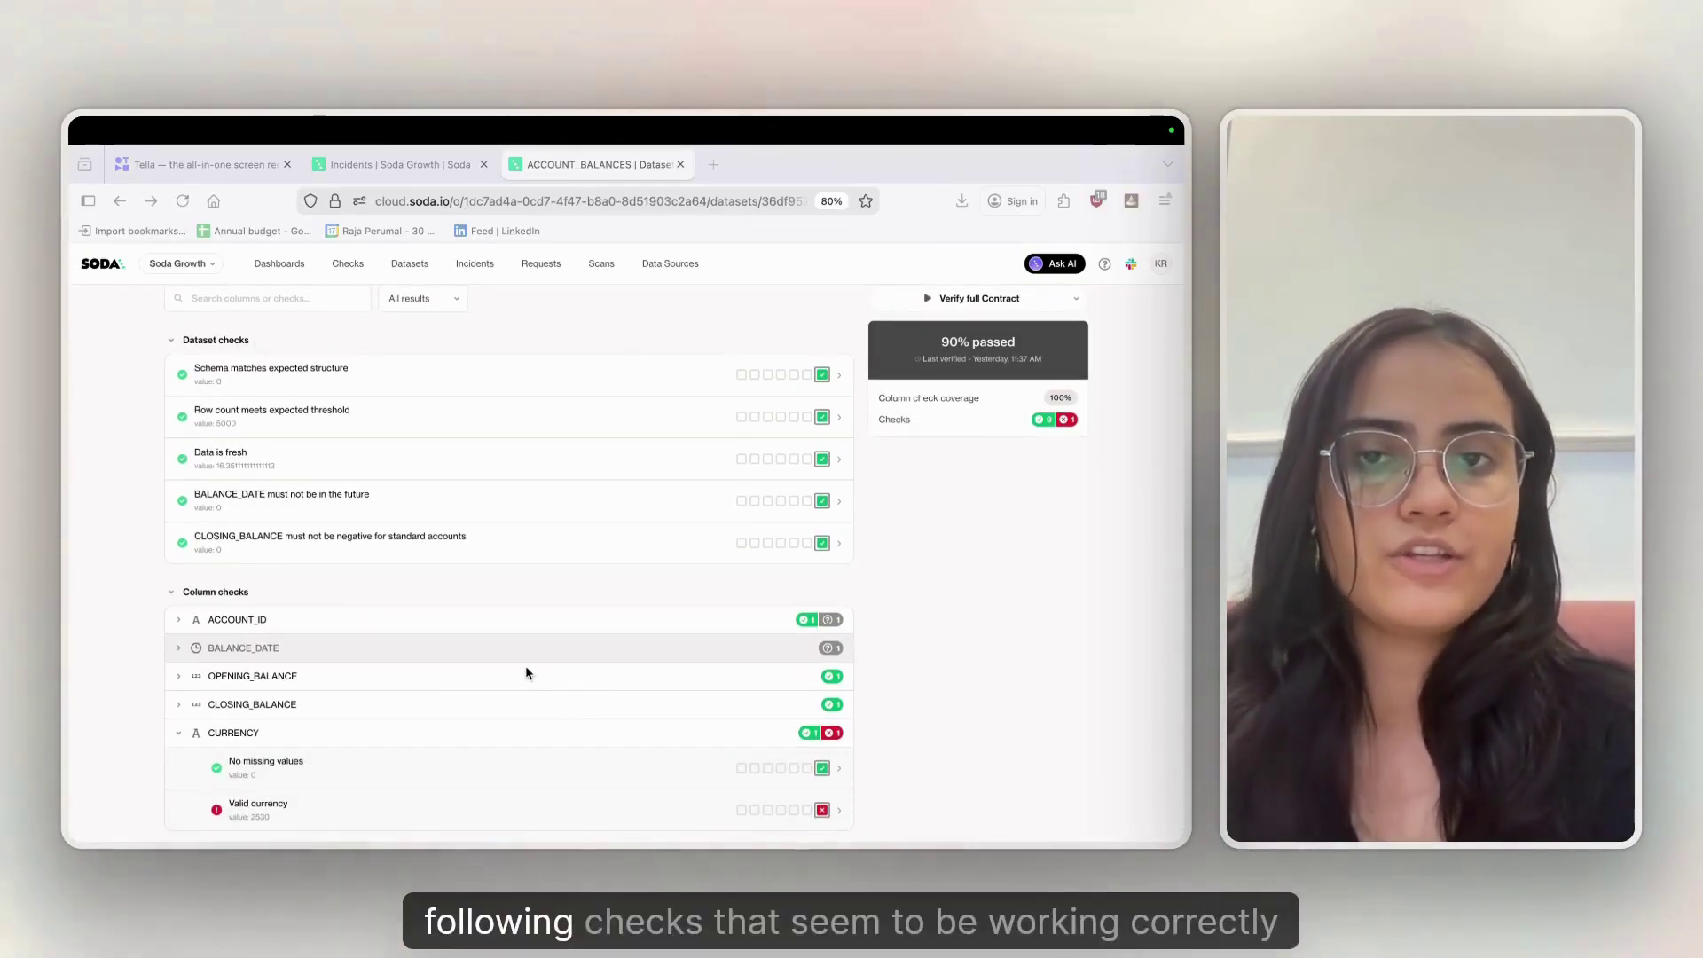
scroll(525, 670, up, 1)
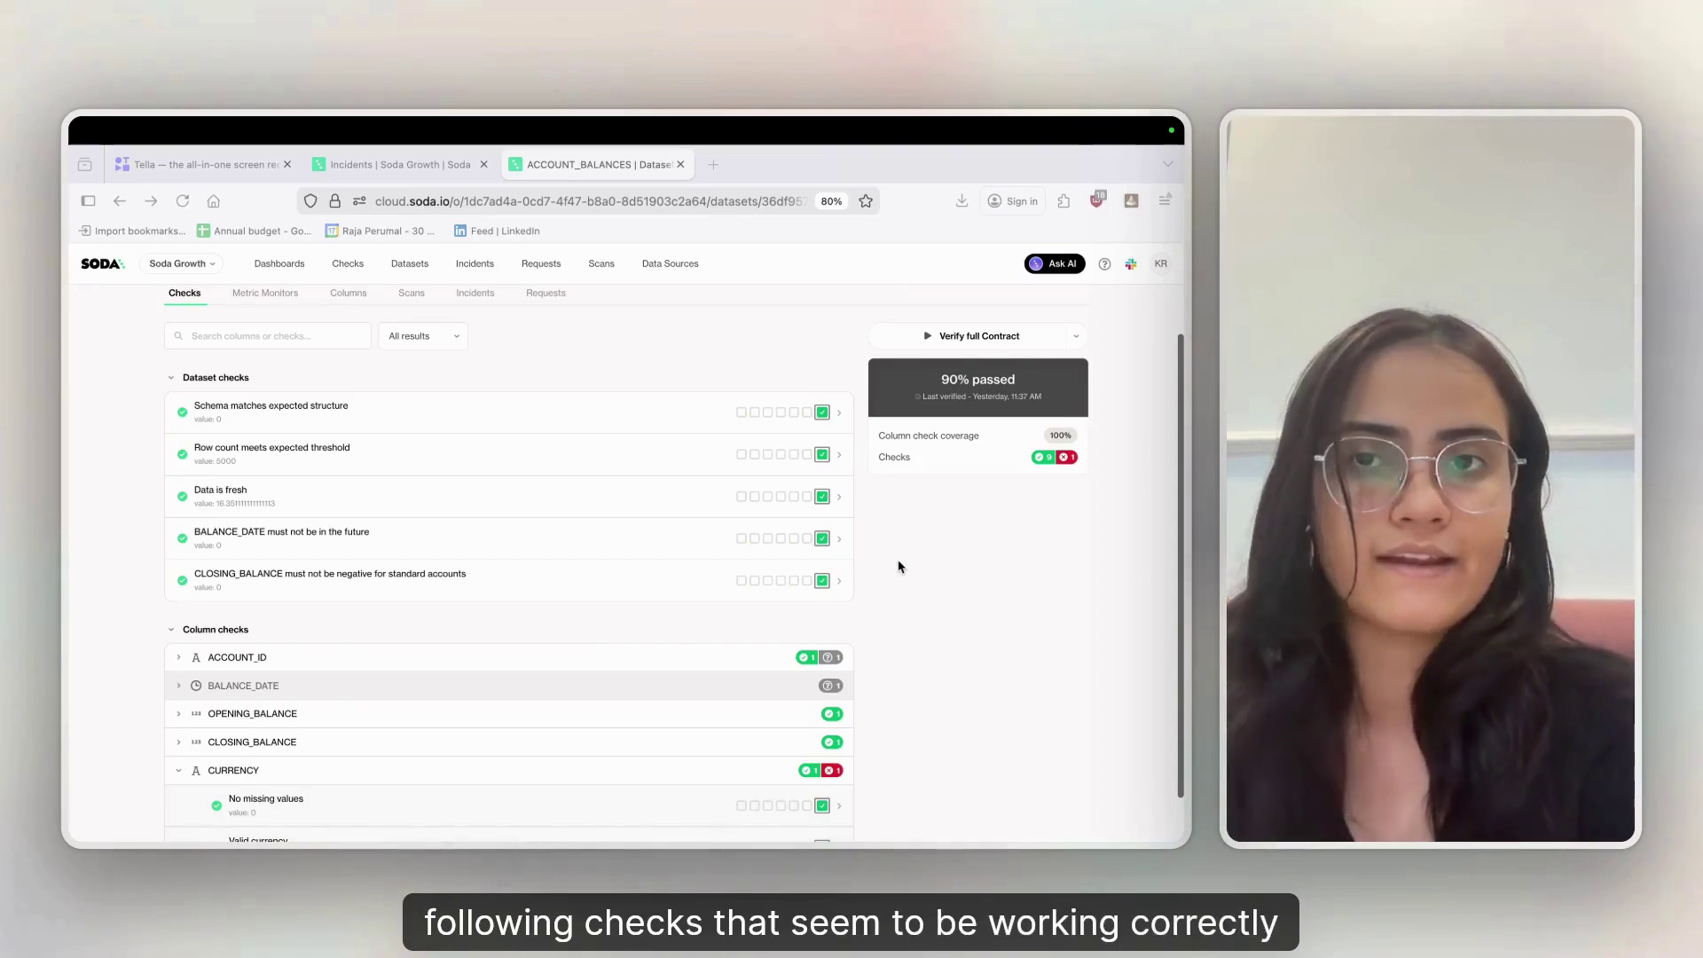
scroll(900, 564, down, 1)
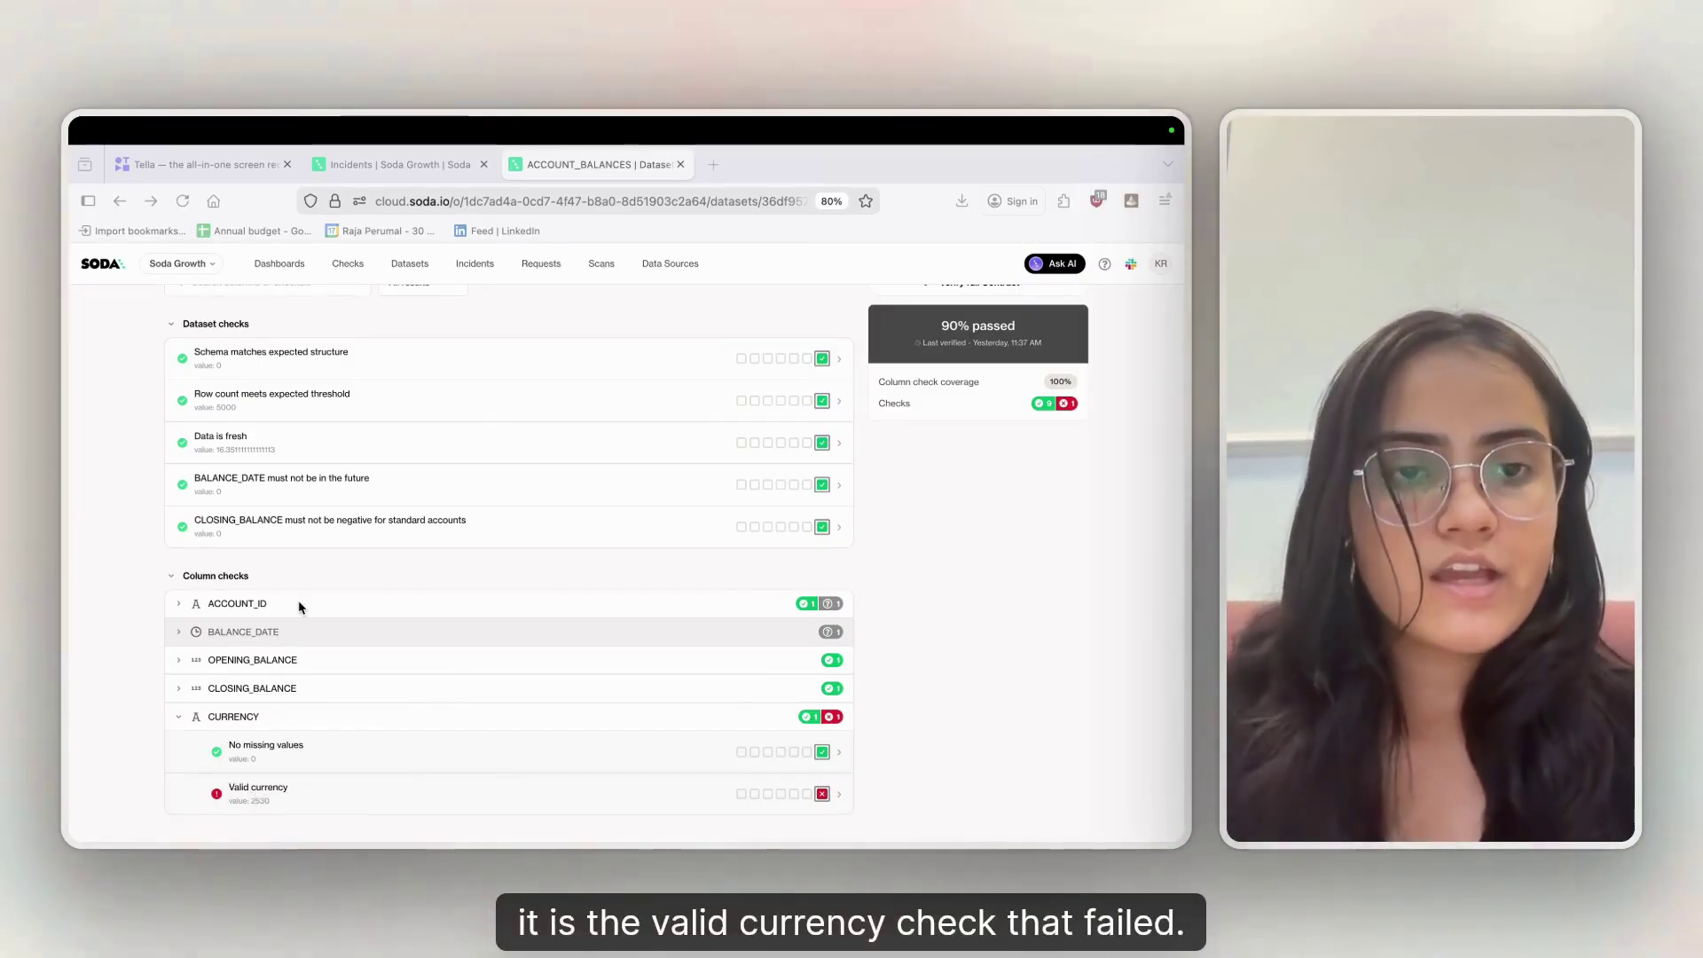
scroll(441, 524, up, 2)
scroll(707, 481, down, 2)
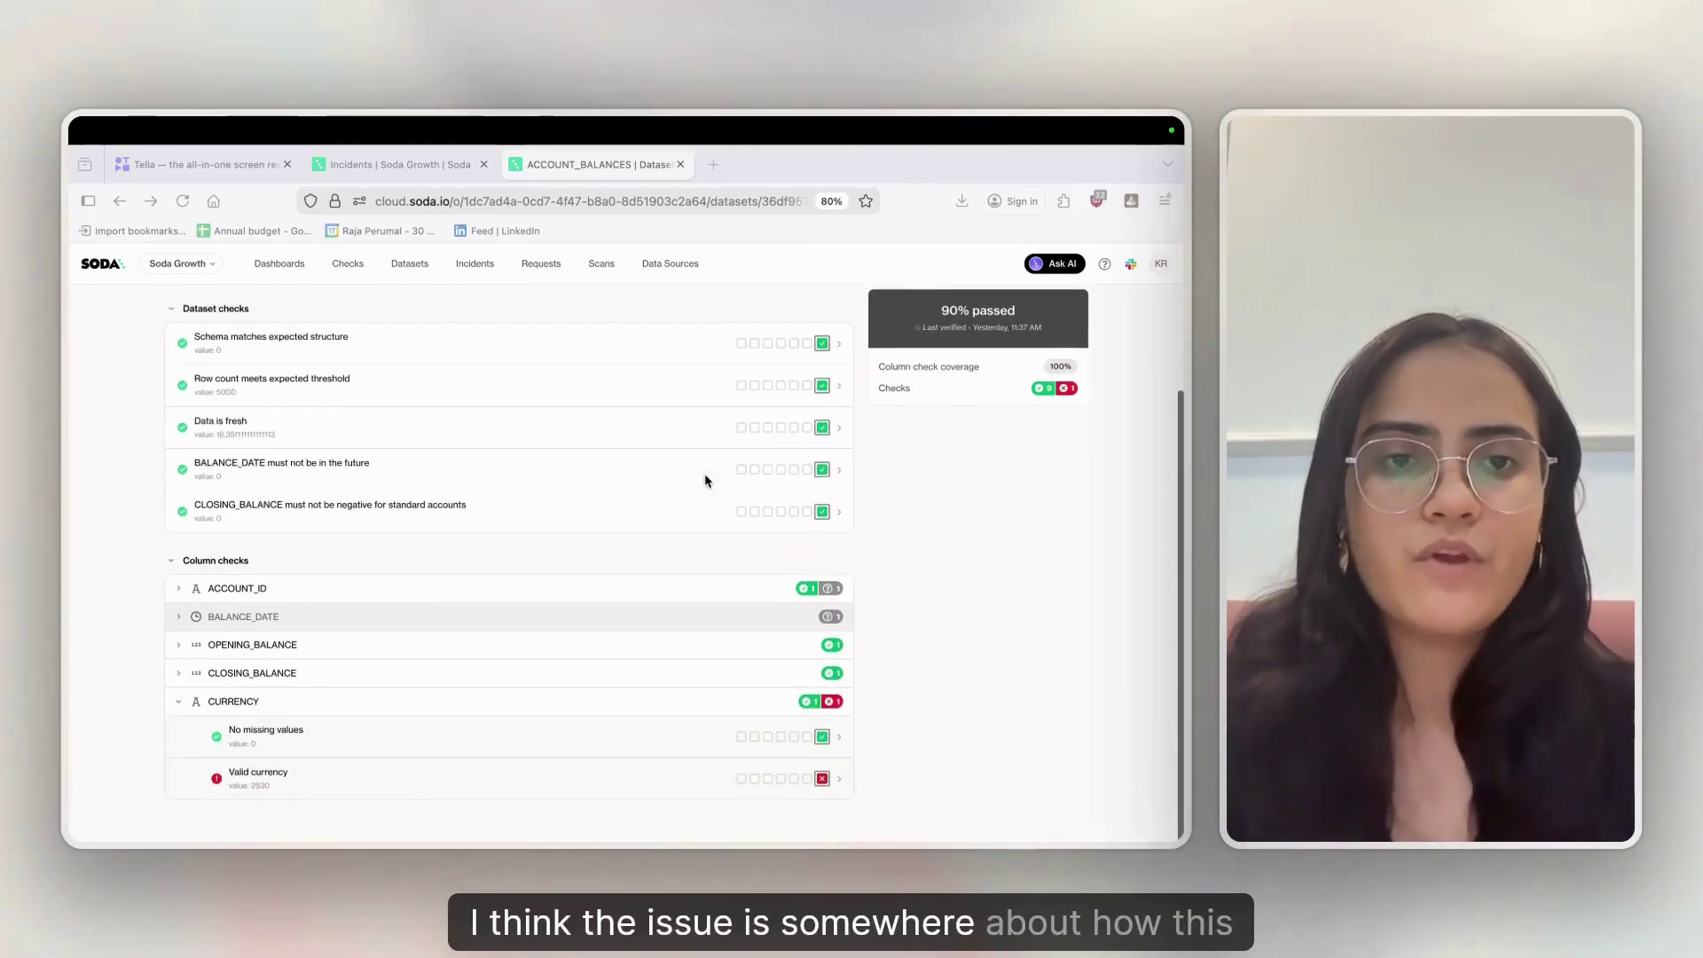
scroll(1040, 435, up, 2)
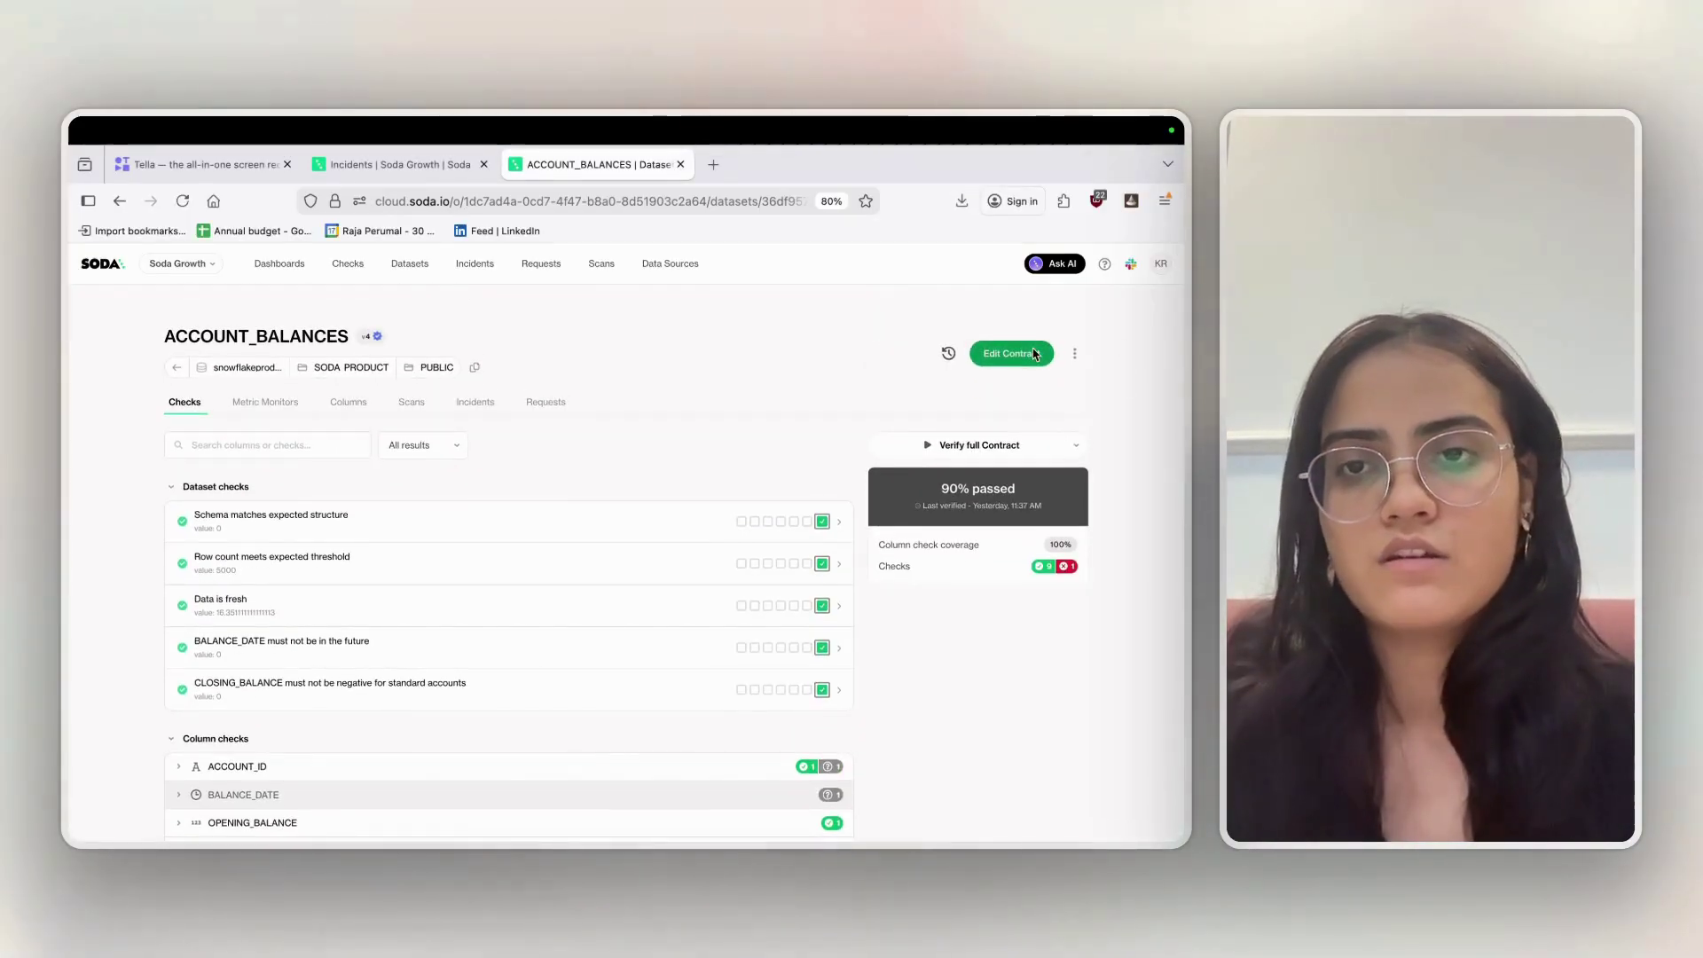
- Open the ACCOUNT_BALANCES data contract for editing and look through its general settings, dataset checks and column checks
click(1034, 354)
scroll(852, 428, down, 5)
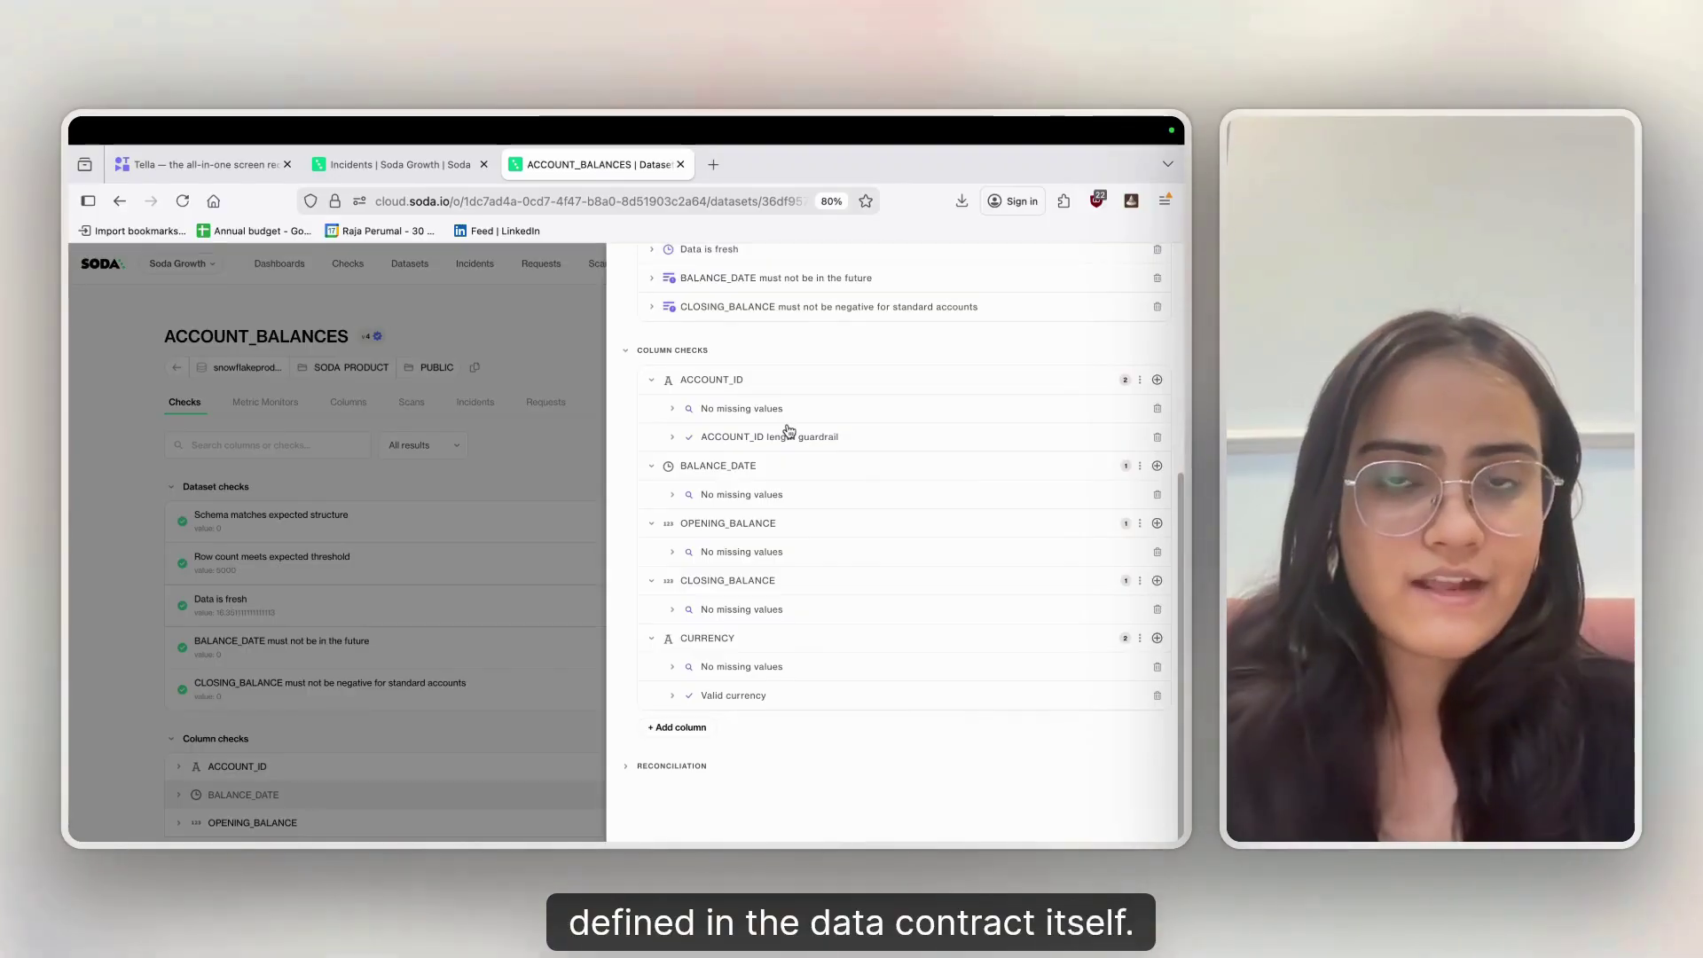
scroll(789, 432, up, 5)
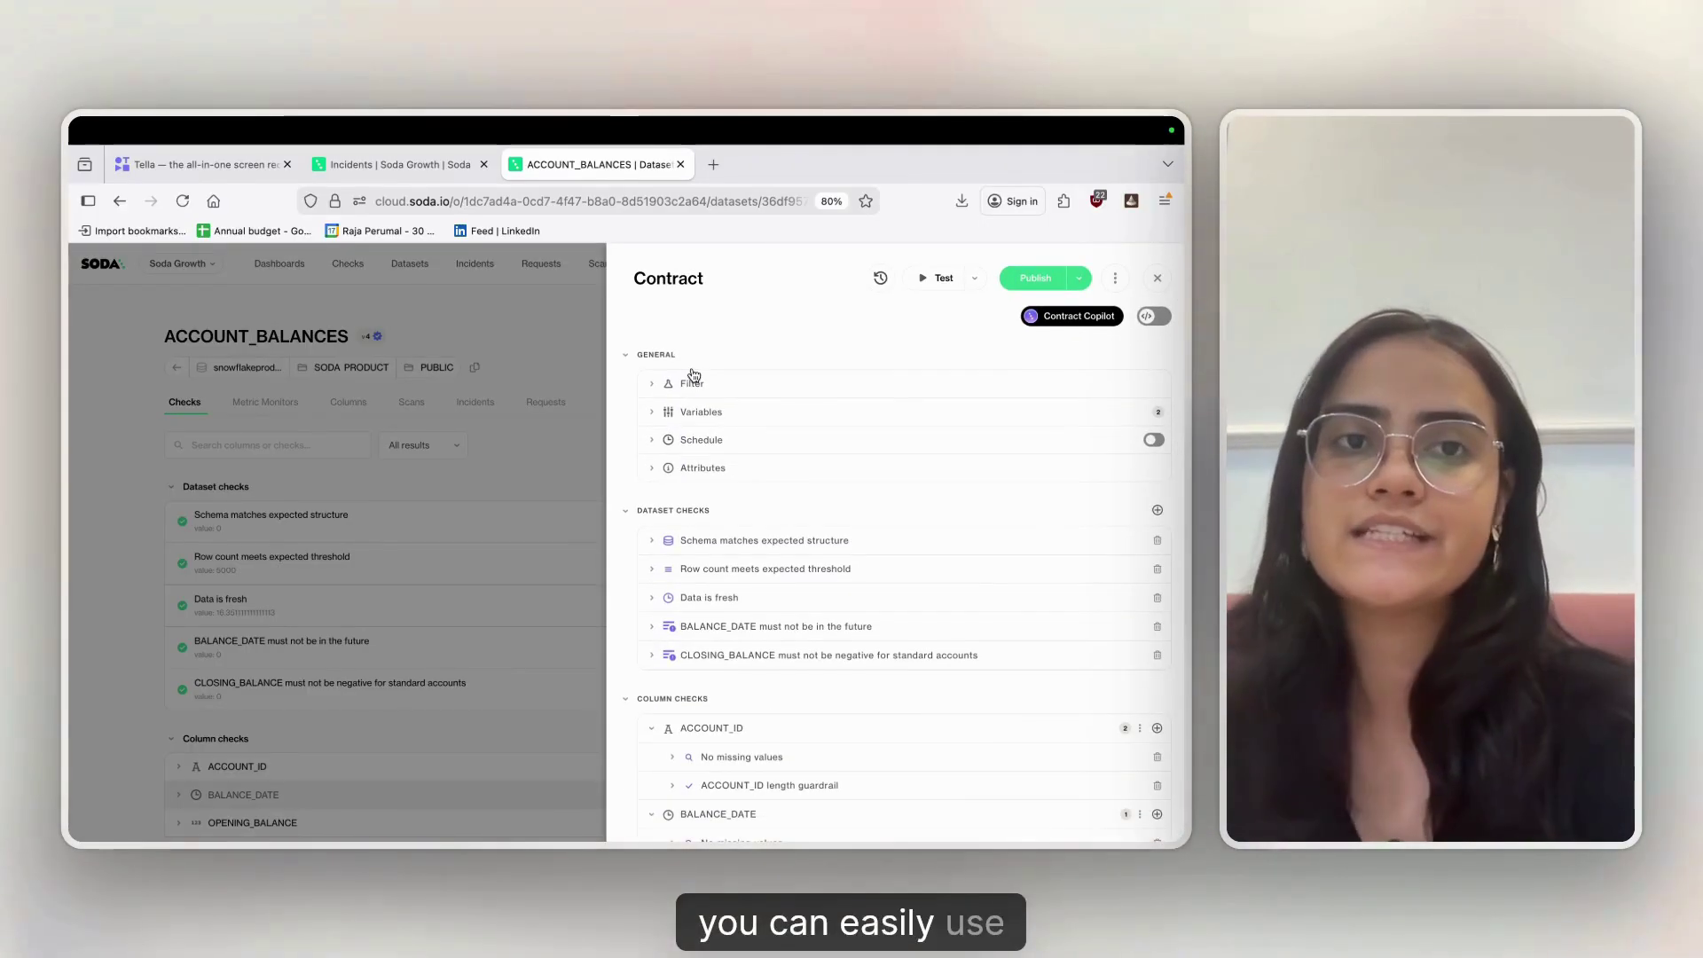
scroll(693, 374, down, 5)
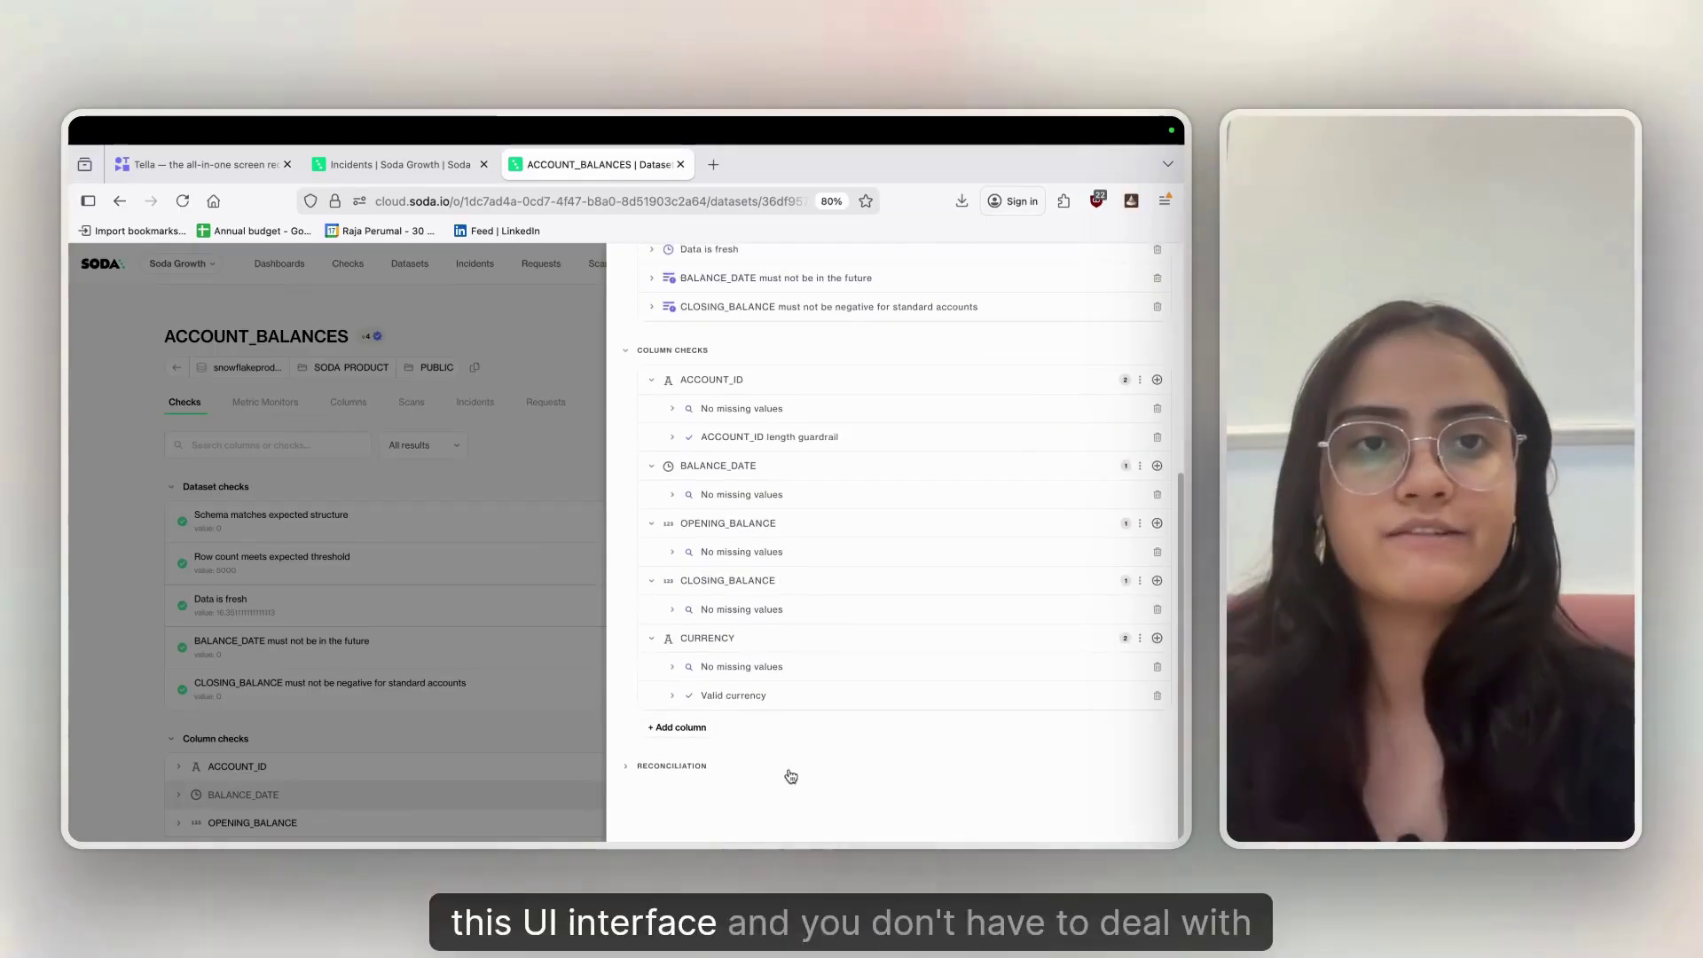
scroll(791, 777, up, 10)
- Switch the contract to code view and find the CURRENCY column's valid values
click(1154, 316)
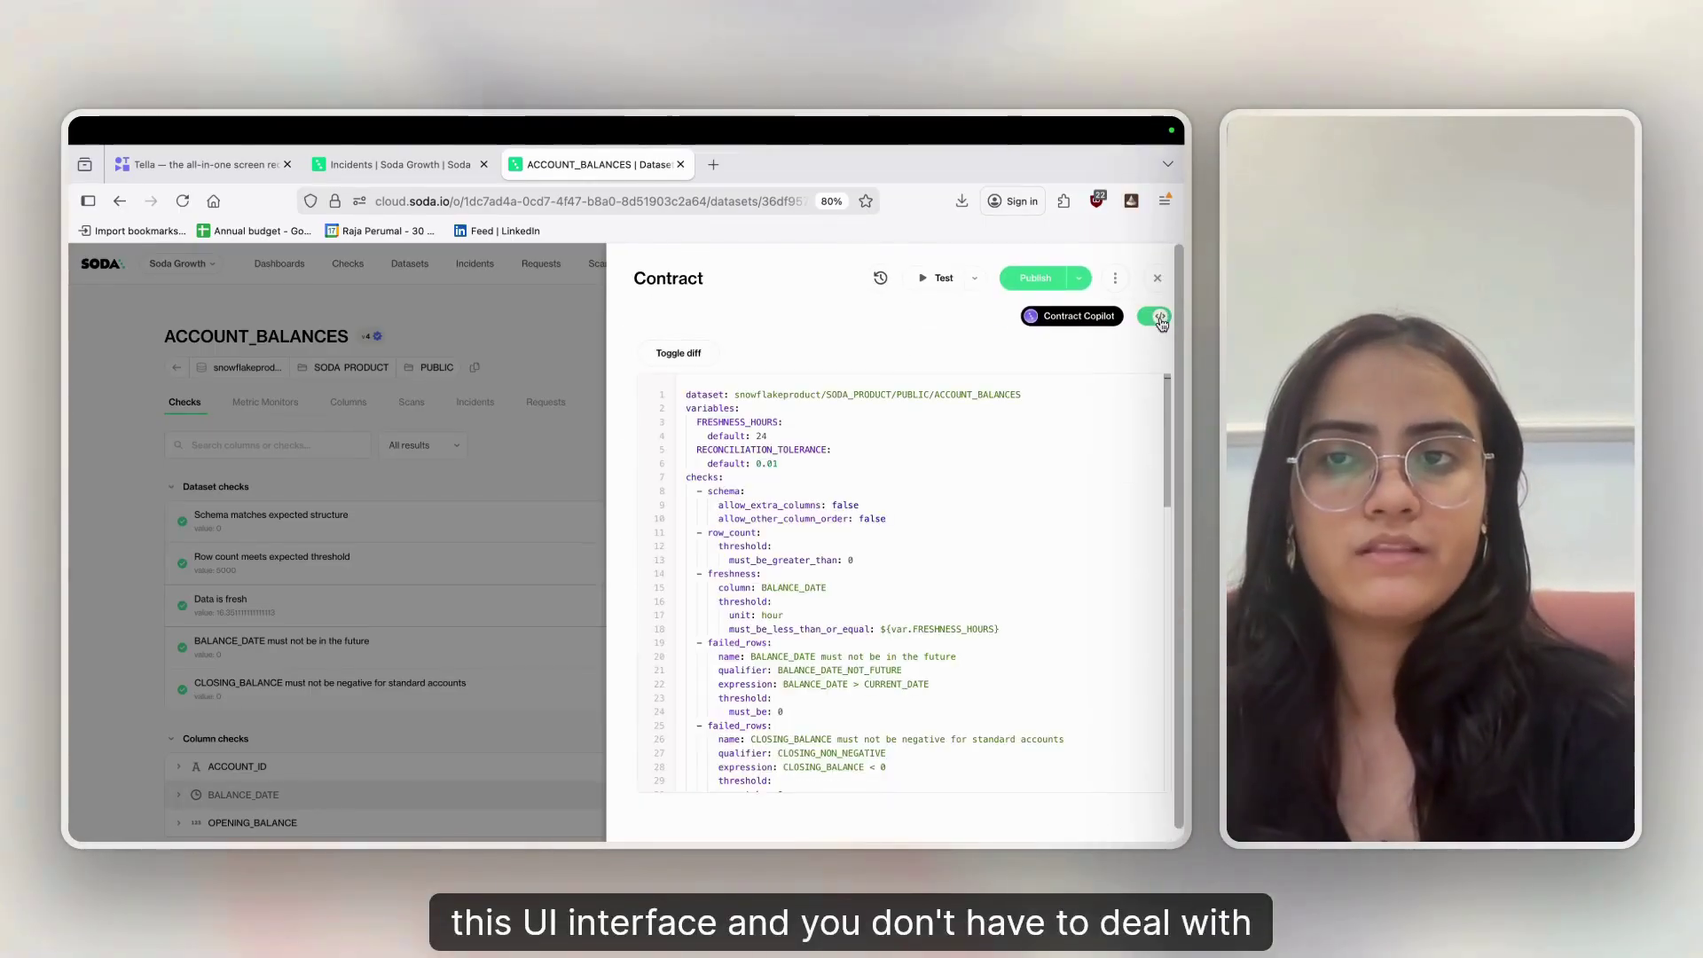
scroll(830, 627, down, 10)
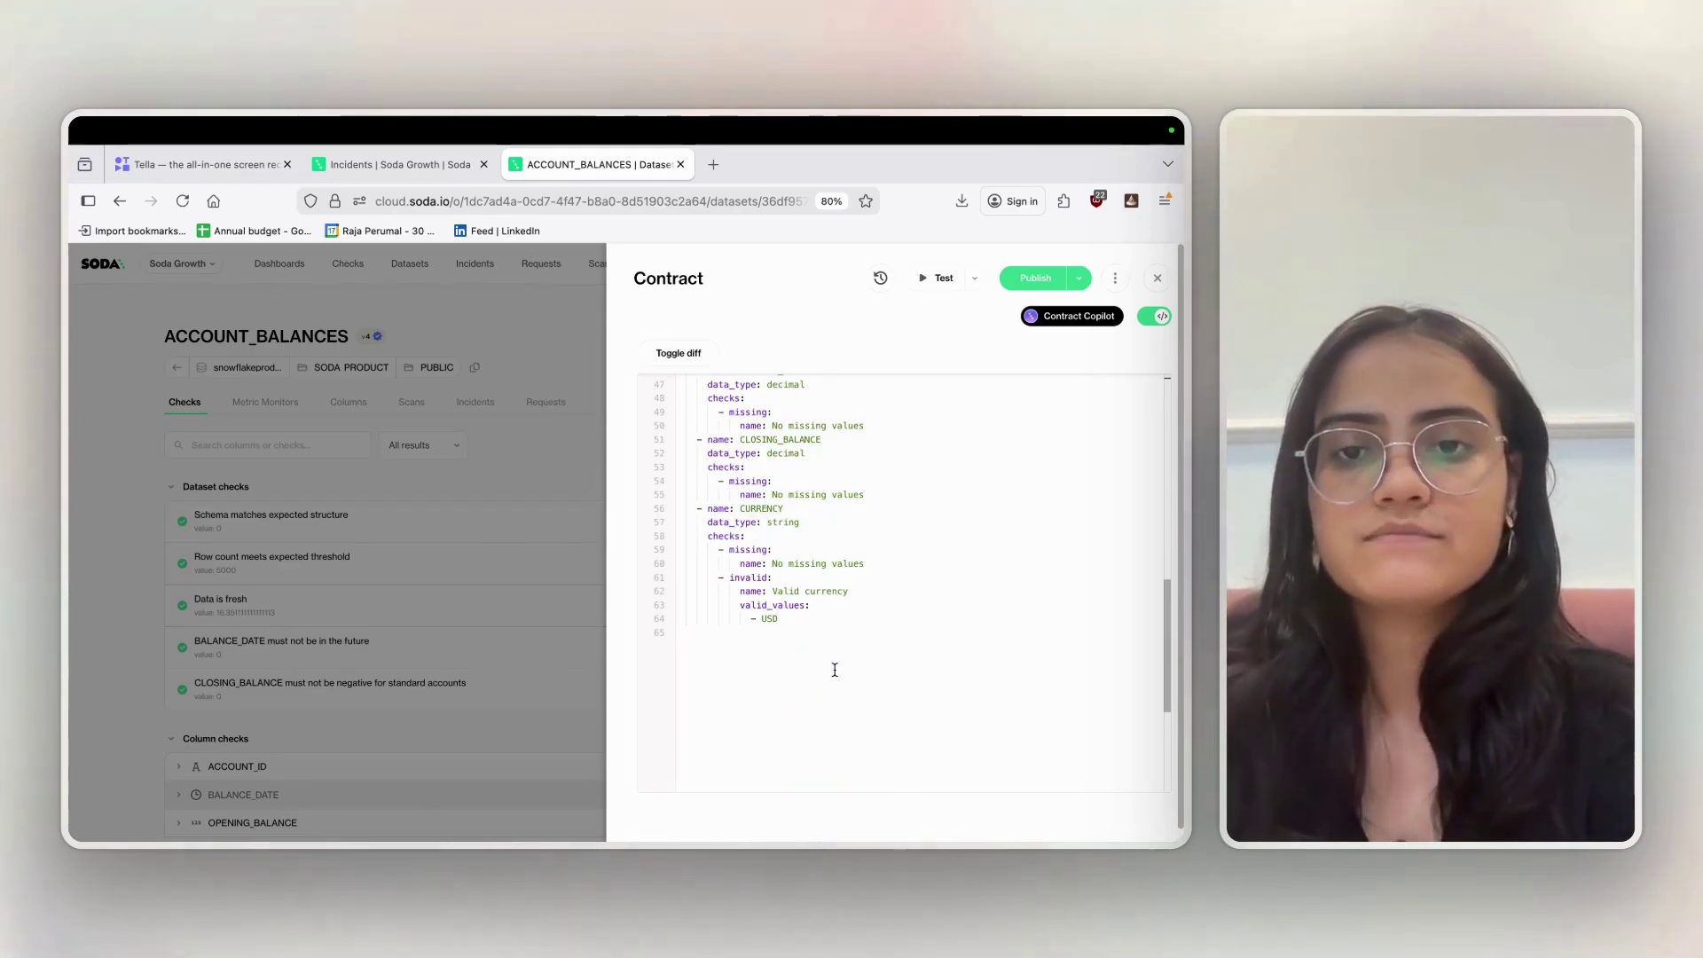
- Return the contract to the visual editor and view the validity definition of the CURRENCY column's Valid currency check
scroll(920, 456, up, 10)
click(1157, 317)
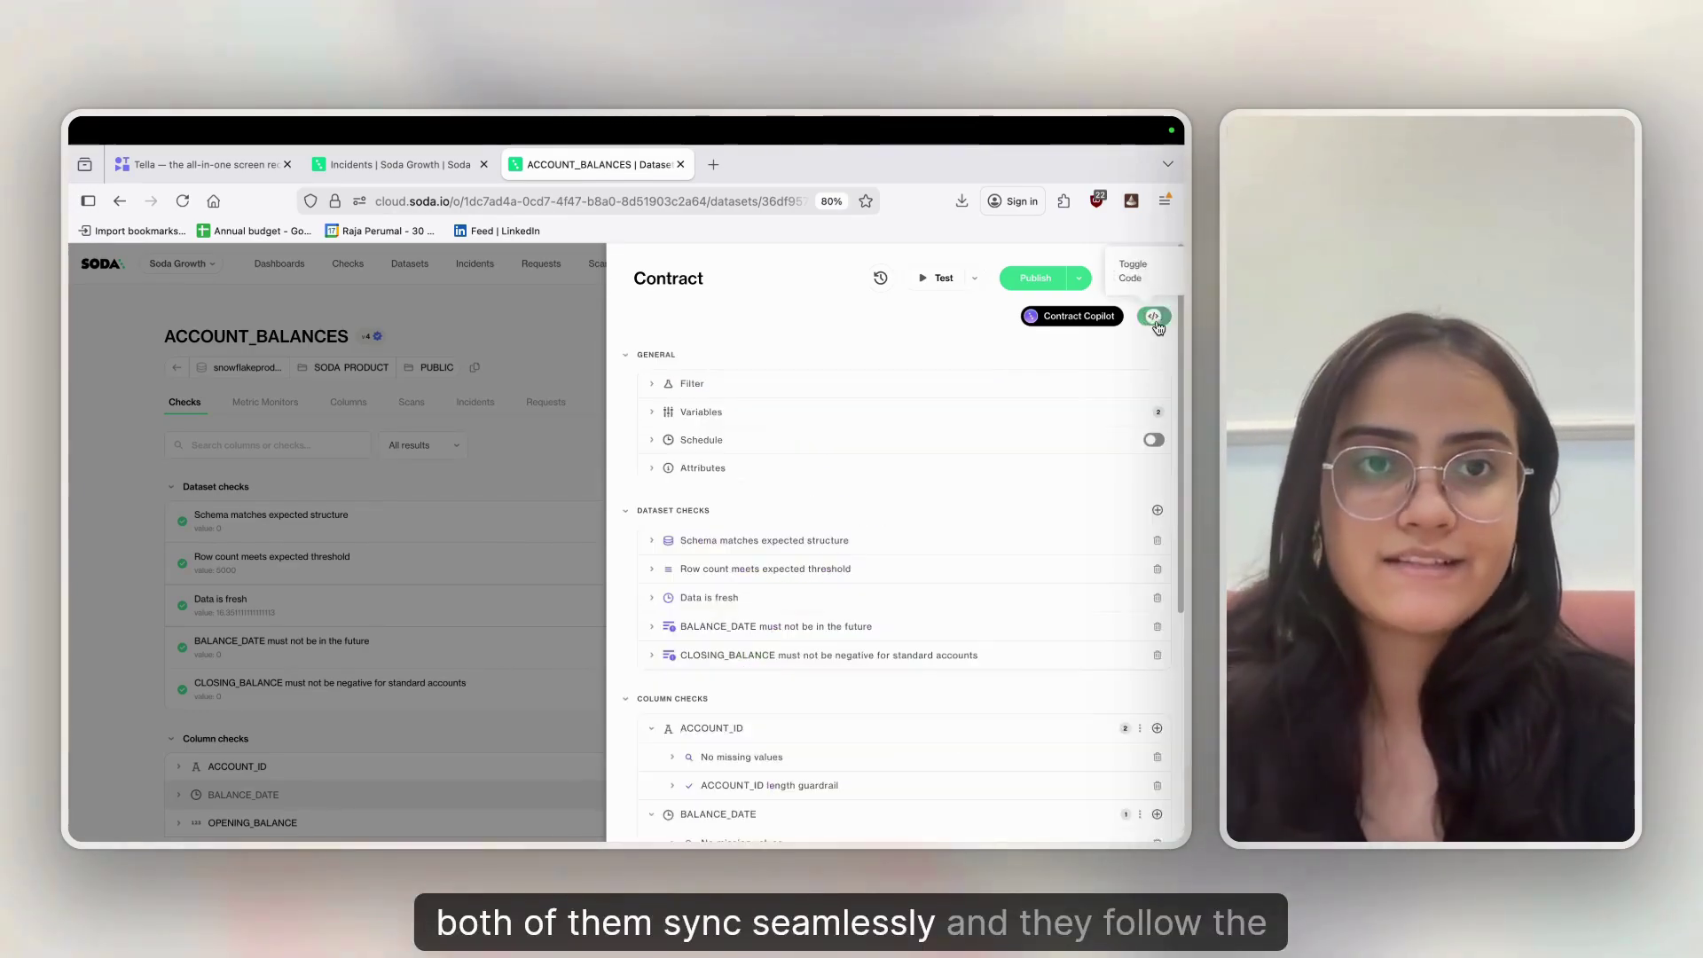
scroll(919, 521, down, 5)
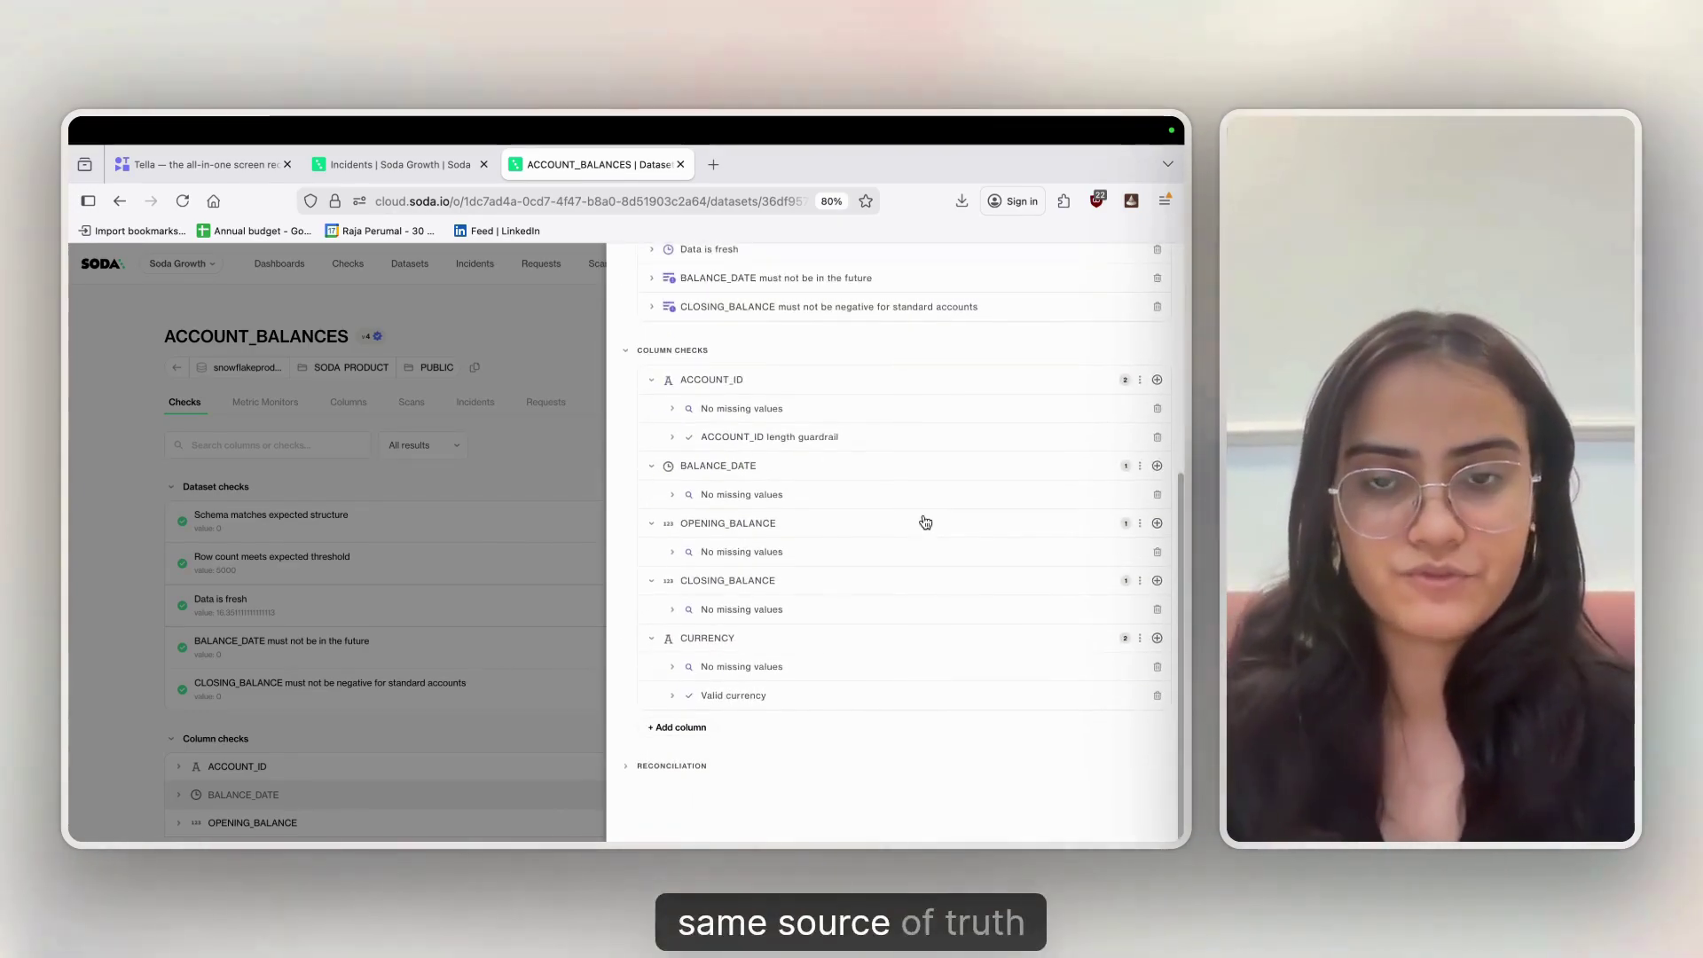
click(676, 696)
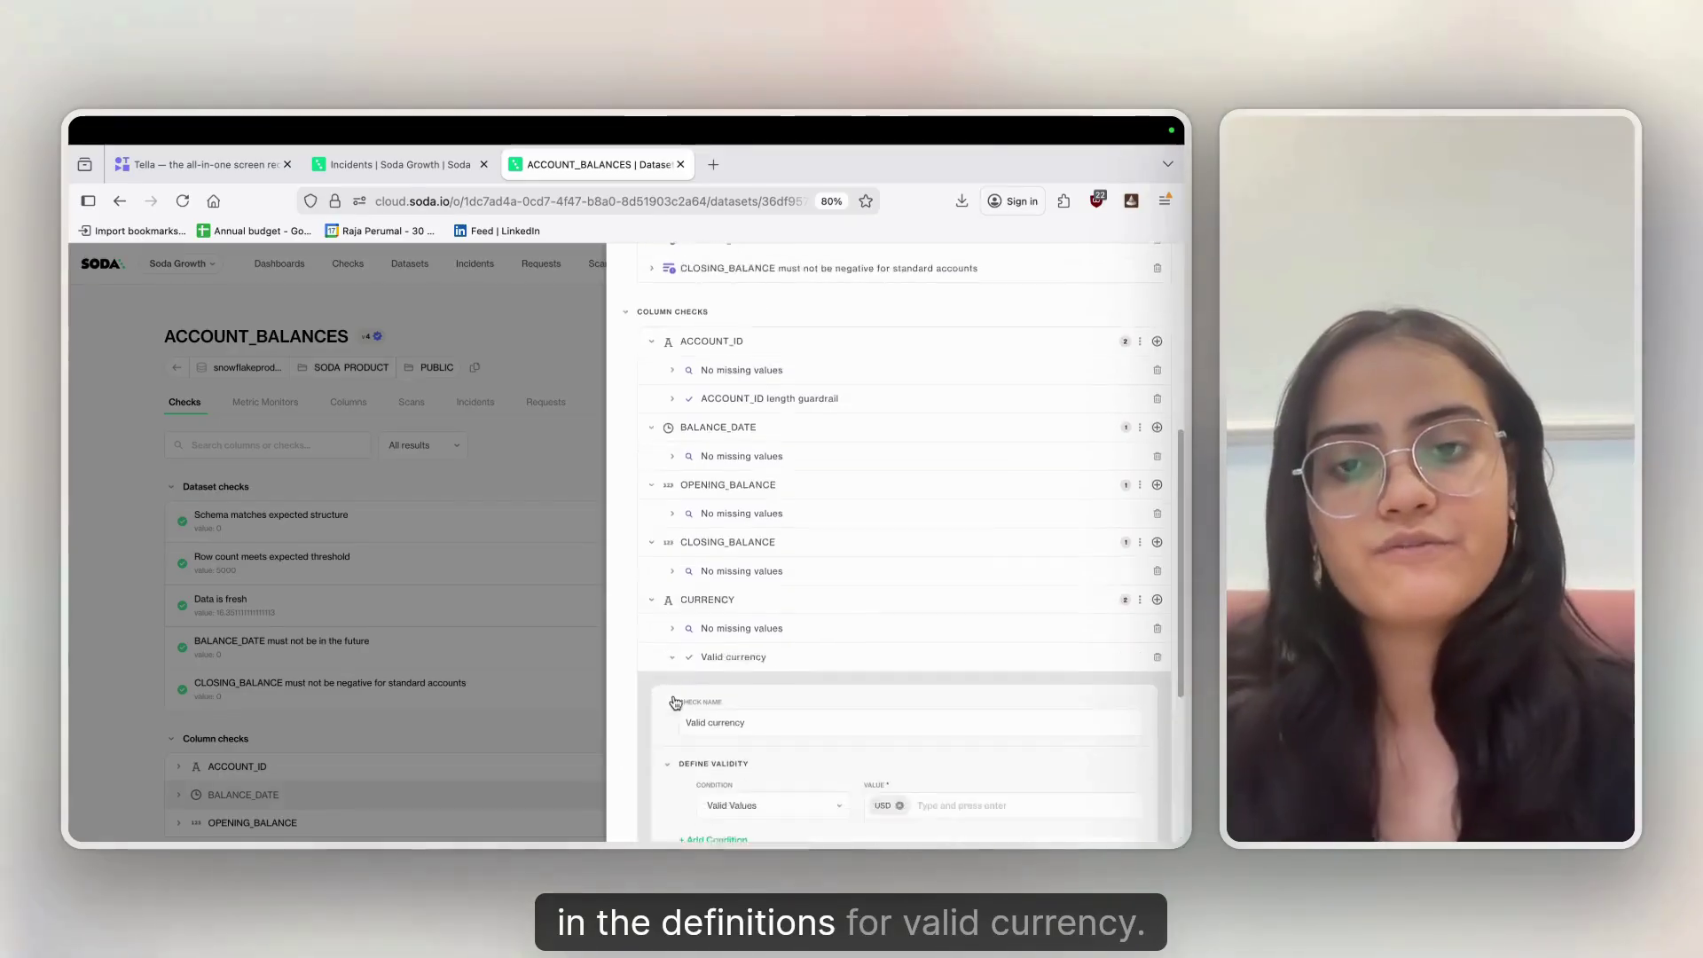
scroll(816, 559, down, 4)
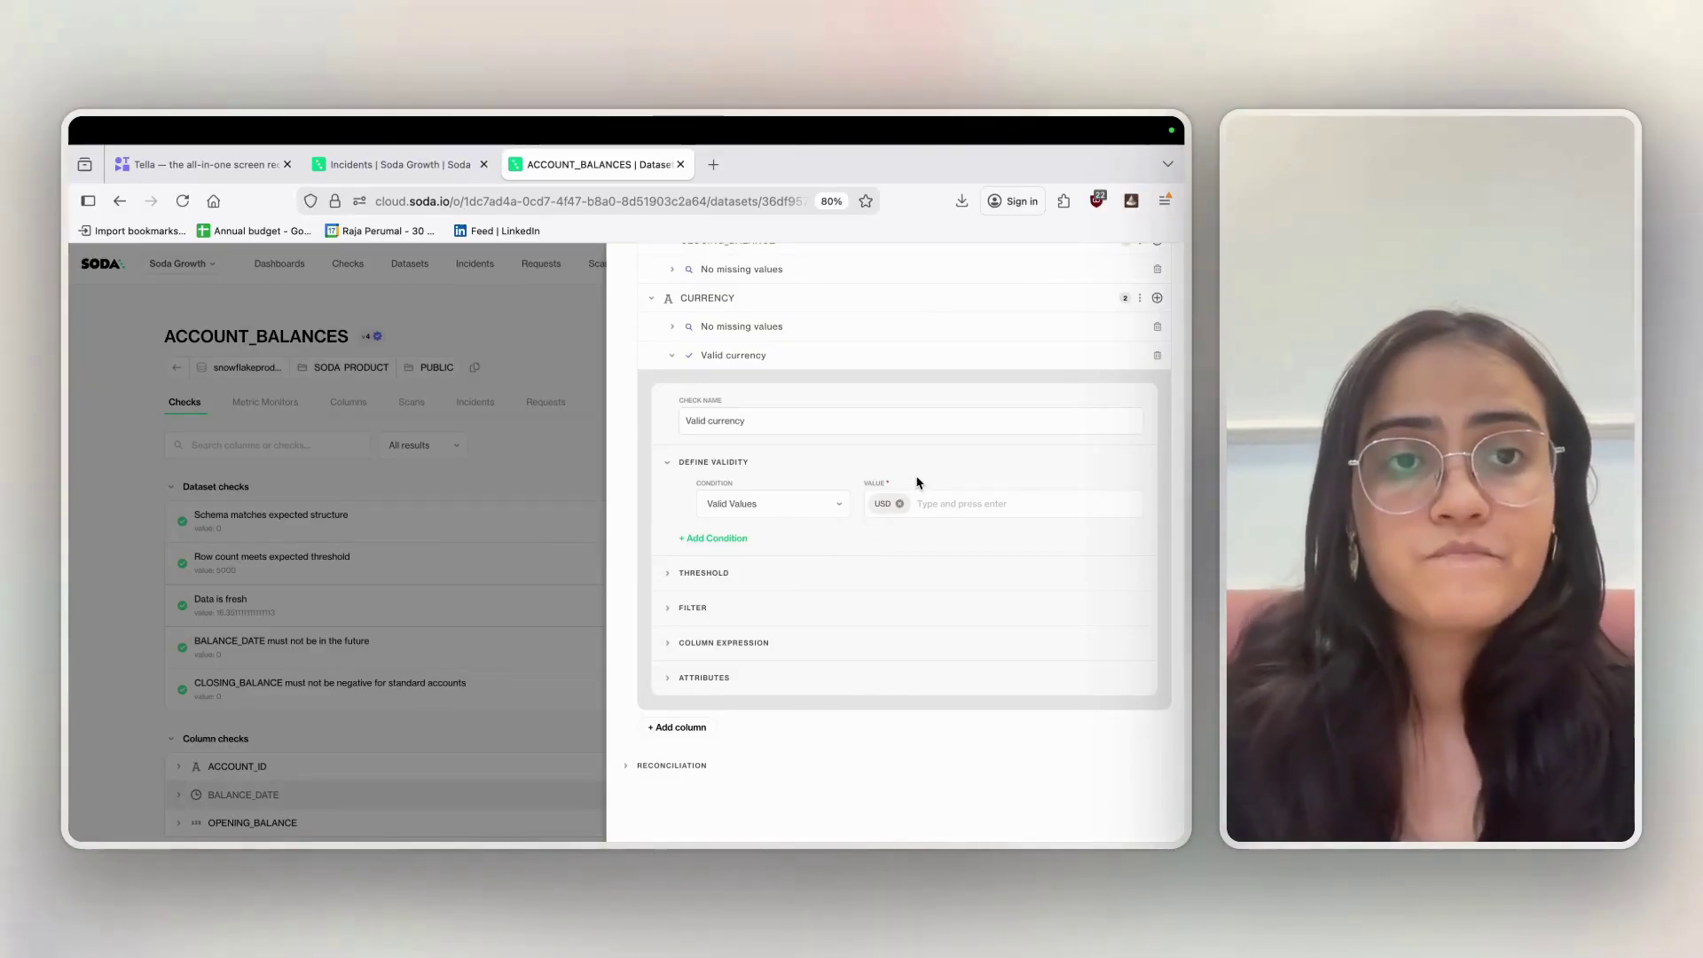
- Switch the contract to code view again and examine the CURRENCY column's data type, checks and valid values
scroll(923, 461, up, 10)
click(1150, 330)
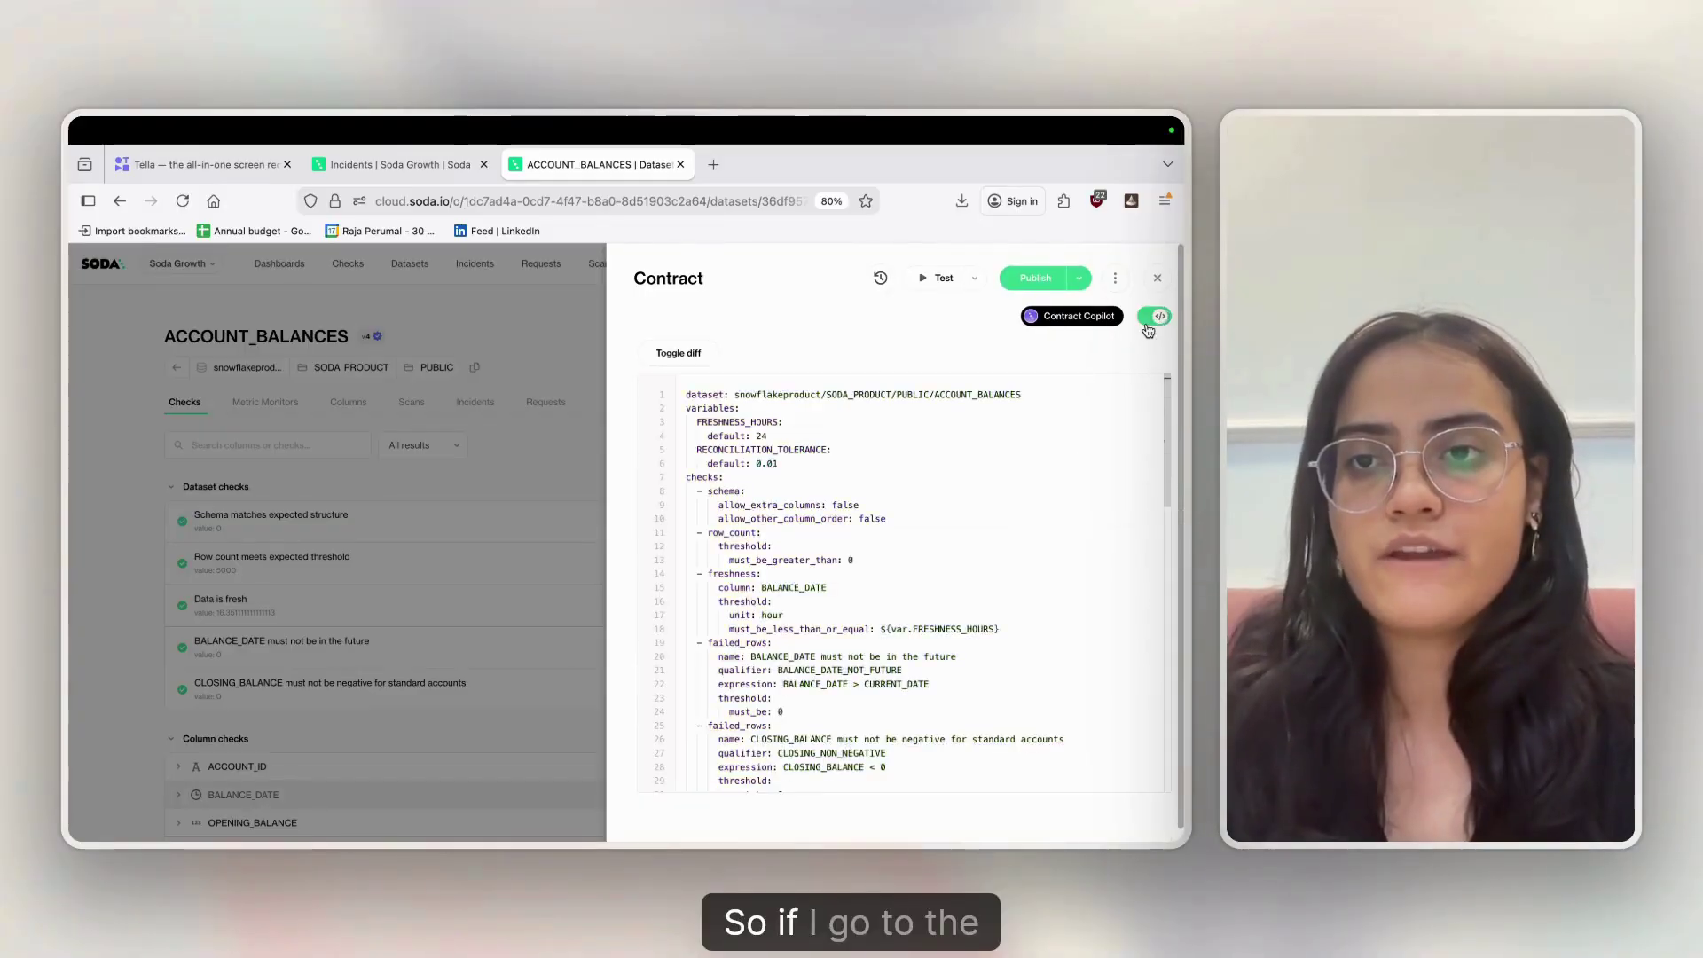
scroll(756, 547, down, 15)
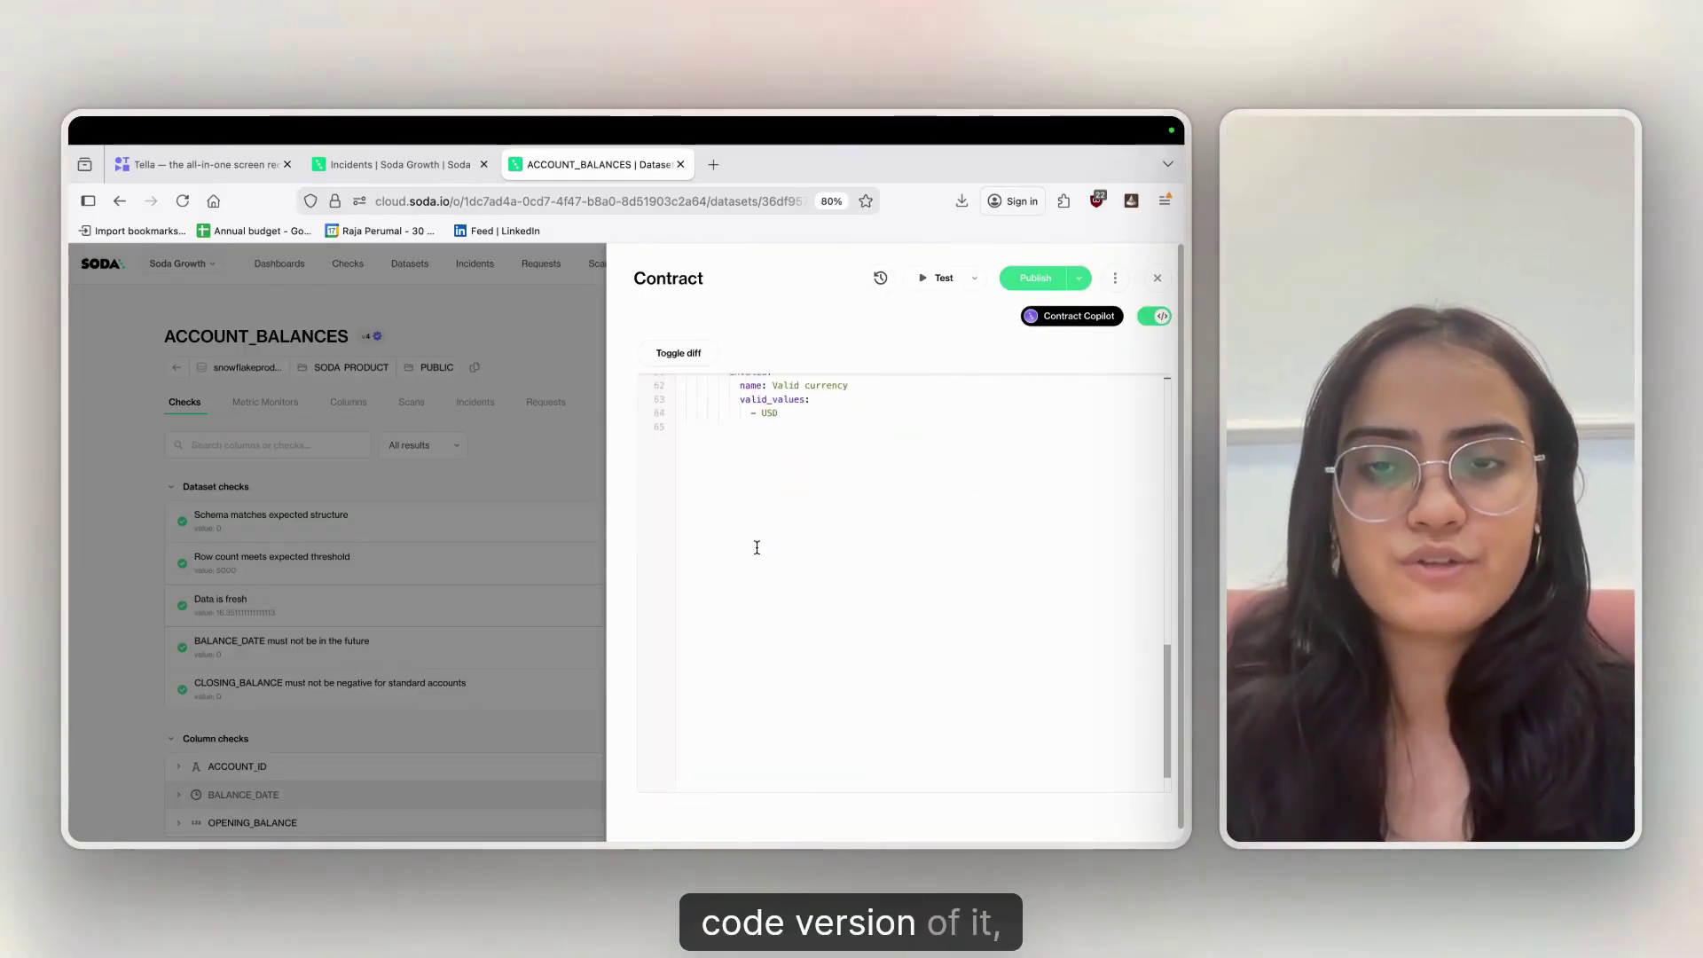
scroll(757, 547, up, 1)
scroll(798, 514, up, 3)
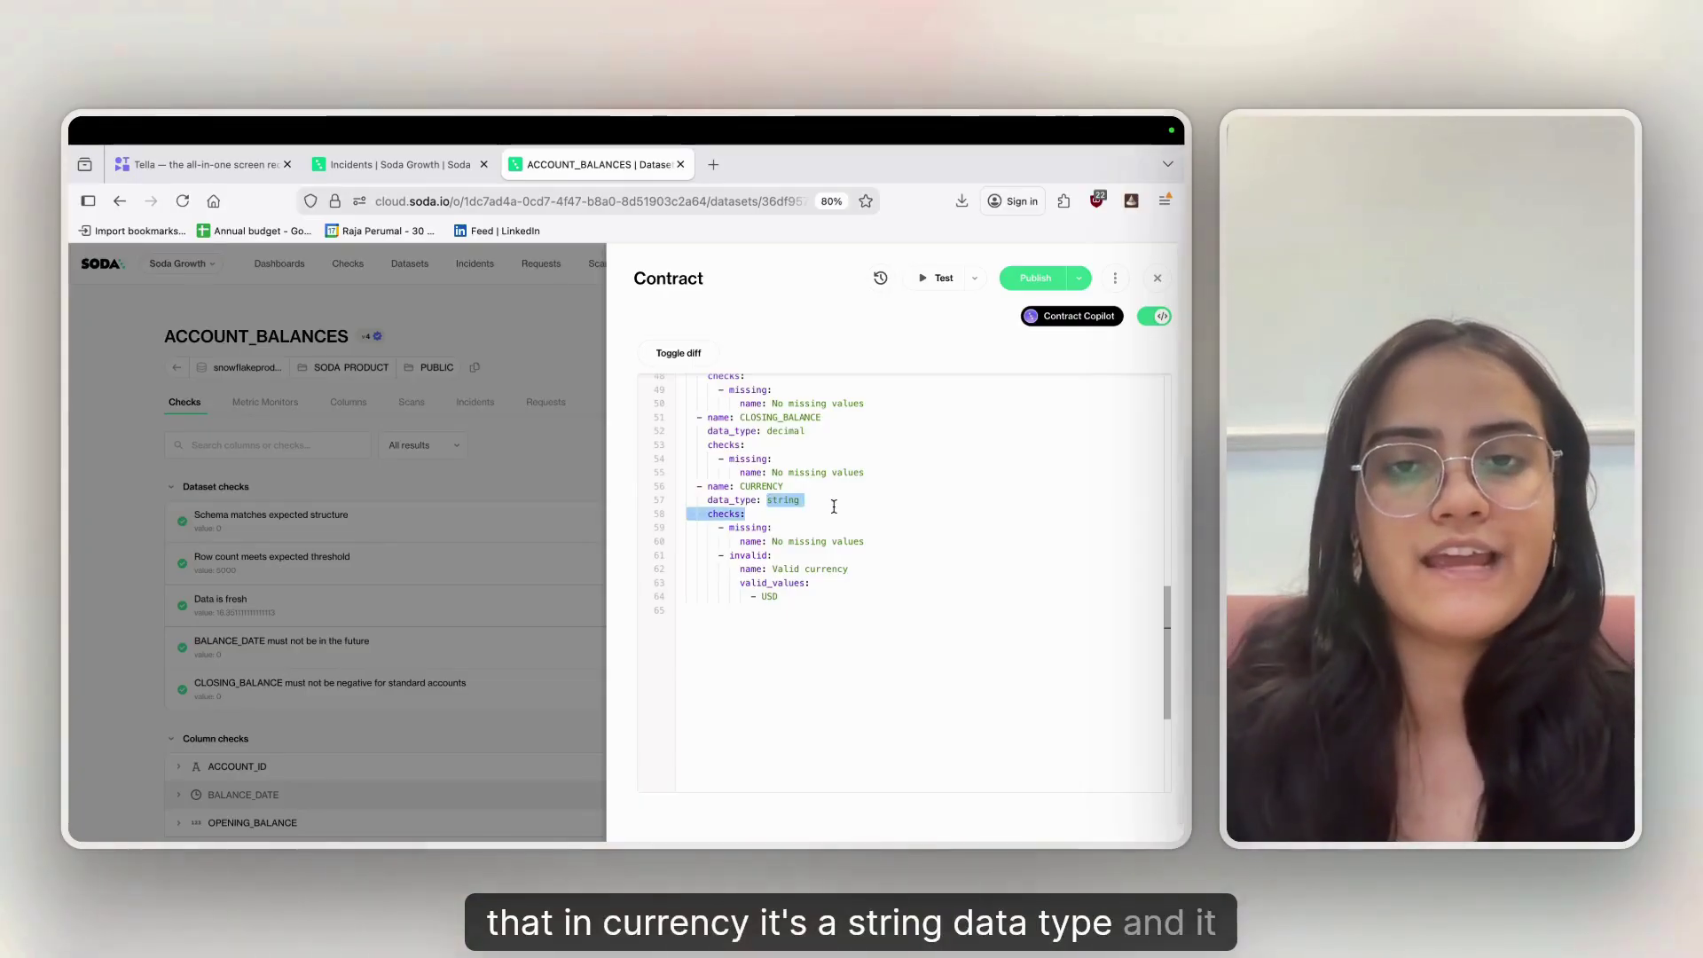
drag(834, 506, 832, 611)
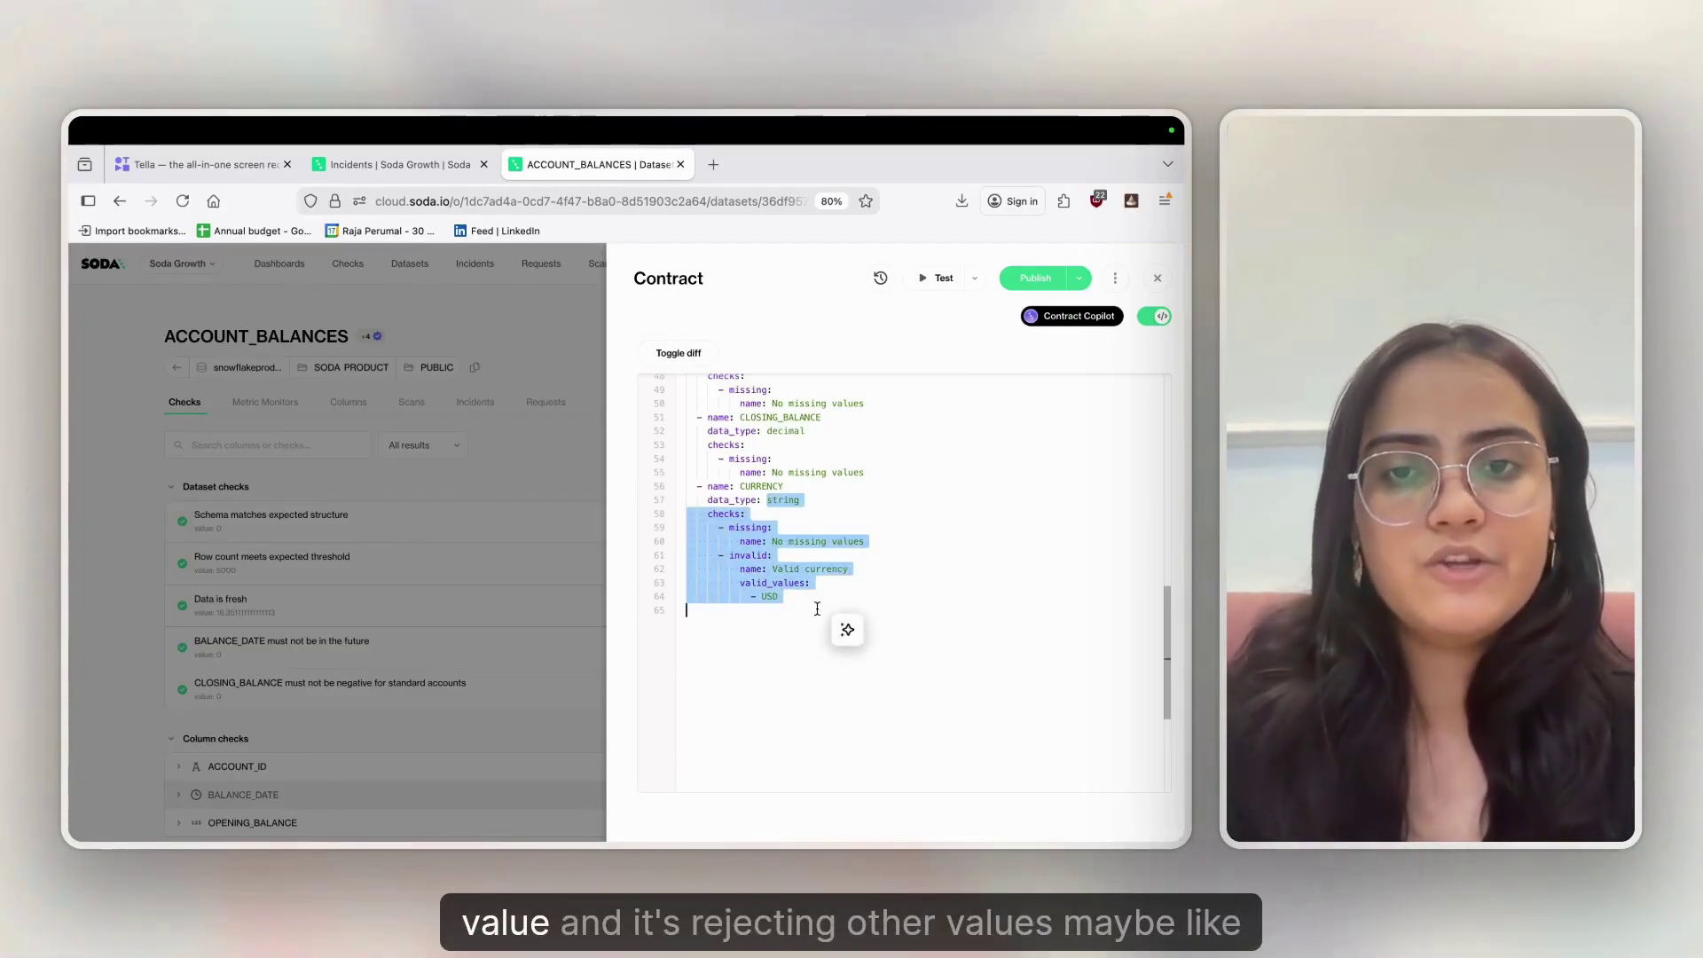
click(808, 605)
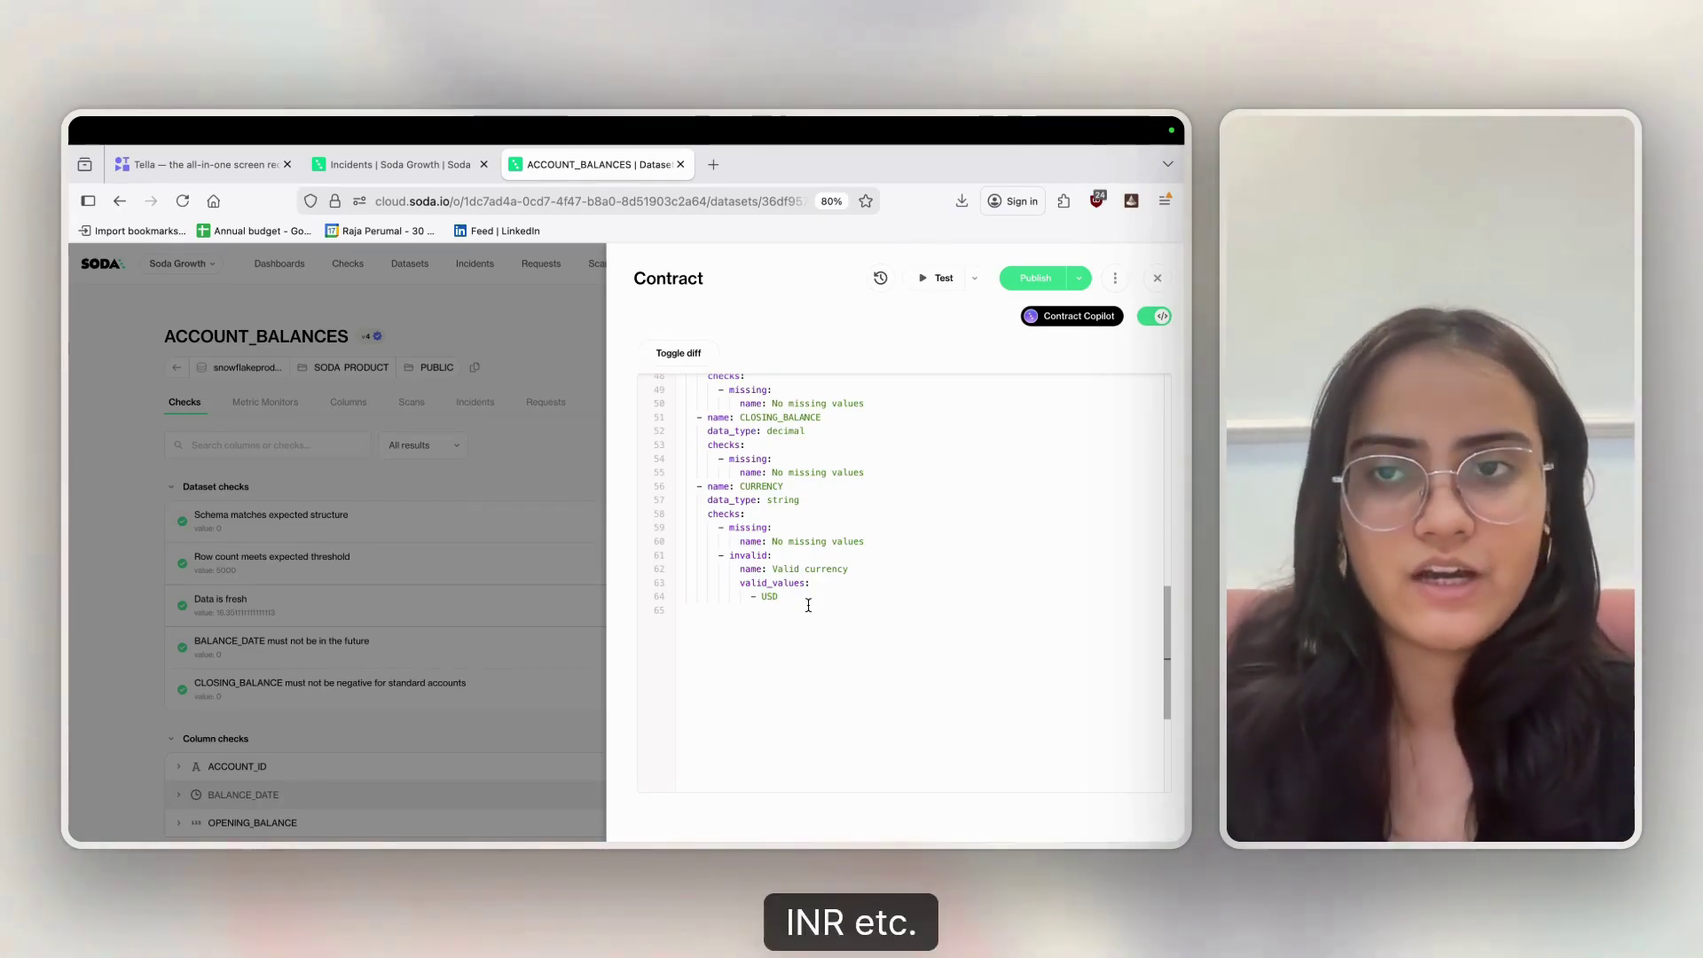
- Ask Contract Copilot to correct the CURRENCY column's "Valid currency" check, stating that it should allow for all ISO values
click(1081, 316)
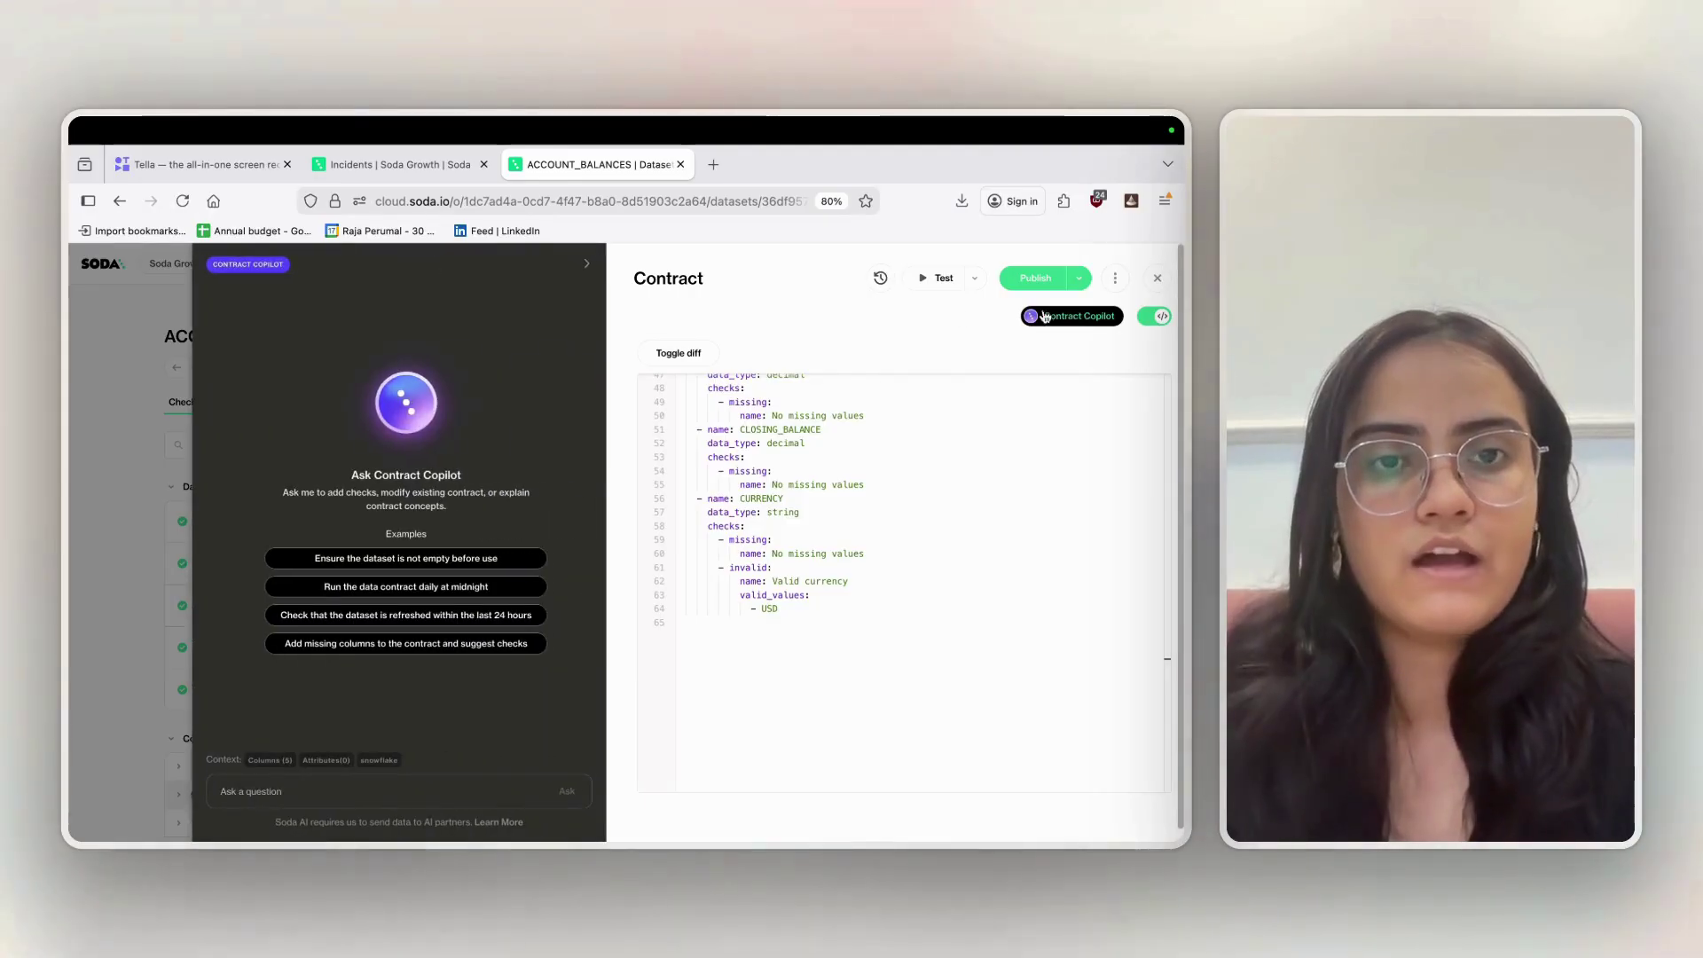
click(249, 795)
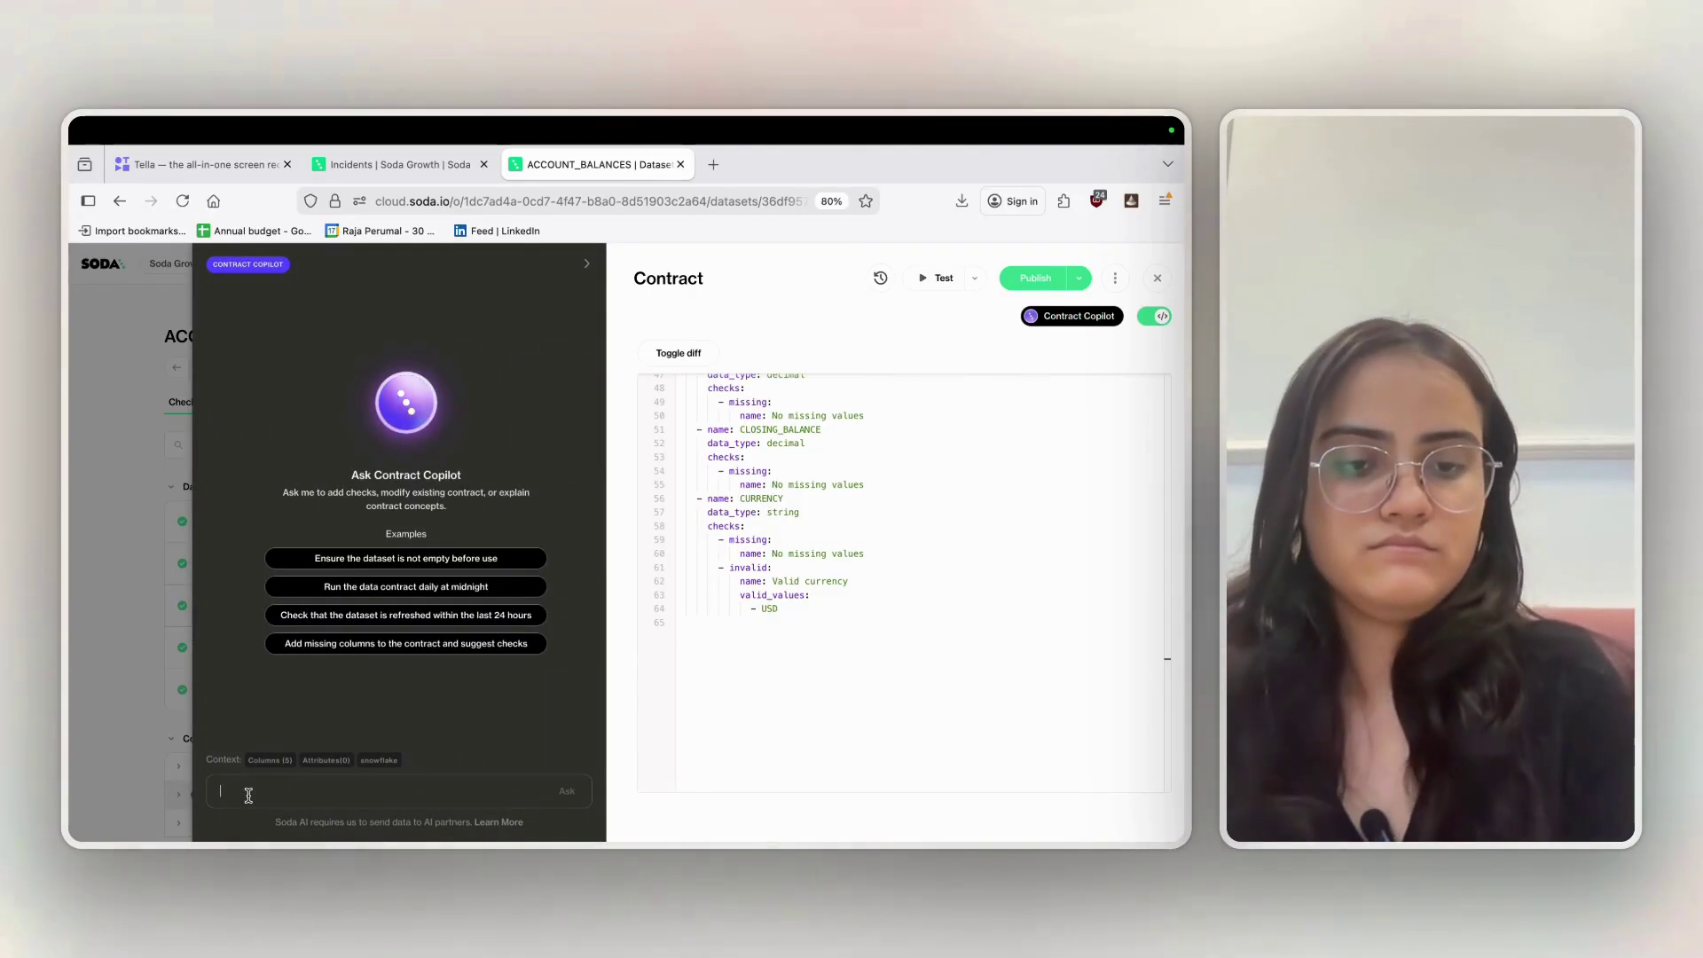
text(In column currency the check named "Valid currency" is incorrect. It should allow for all ISO values.)
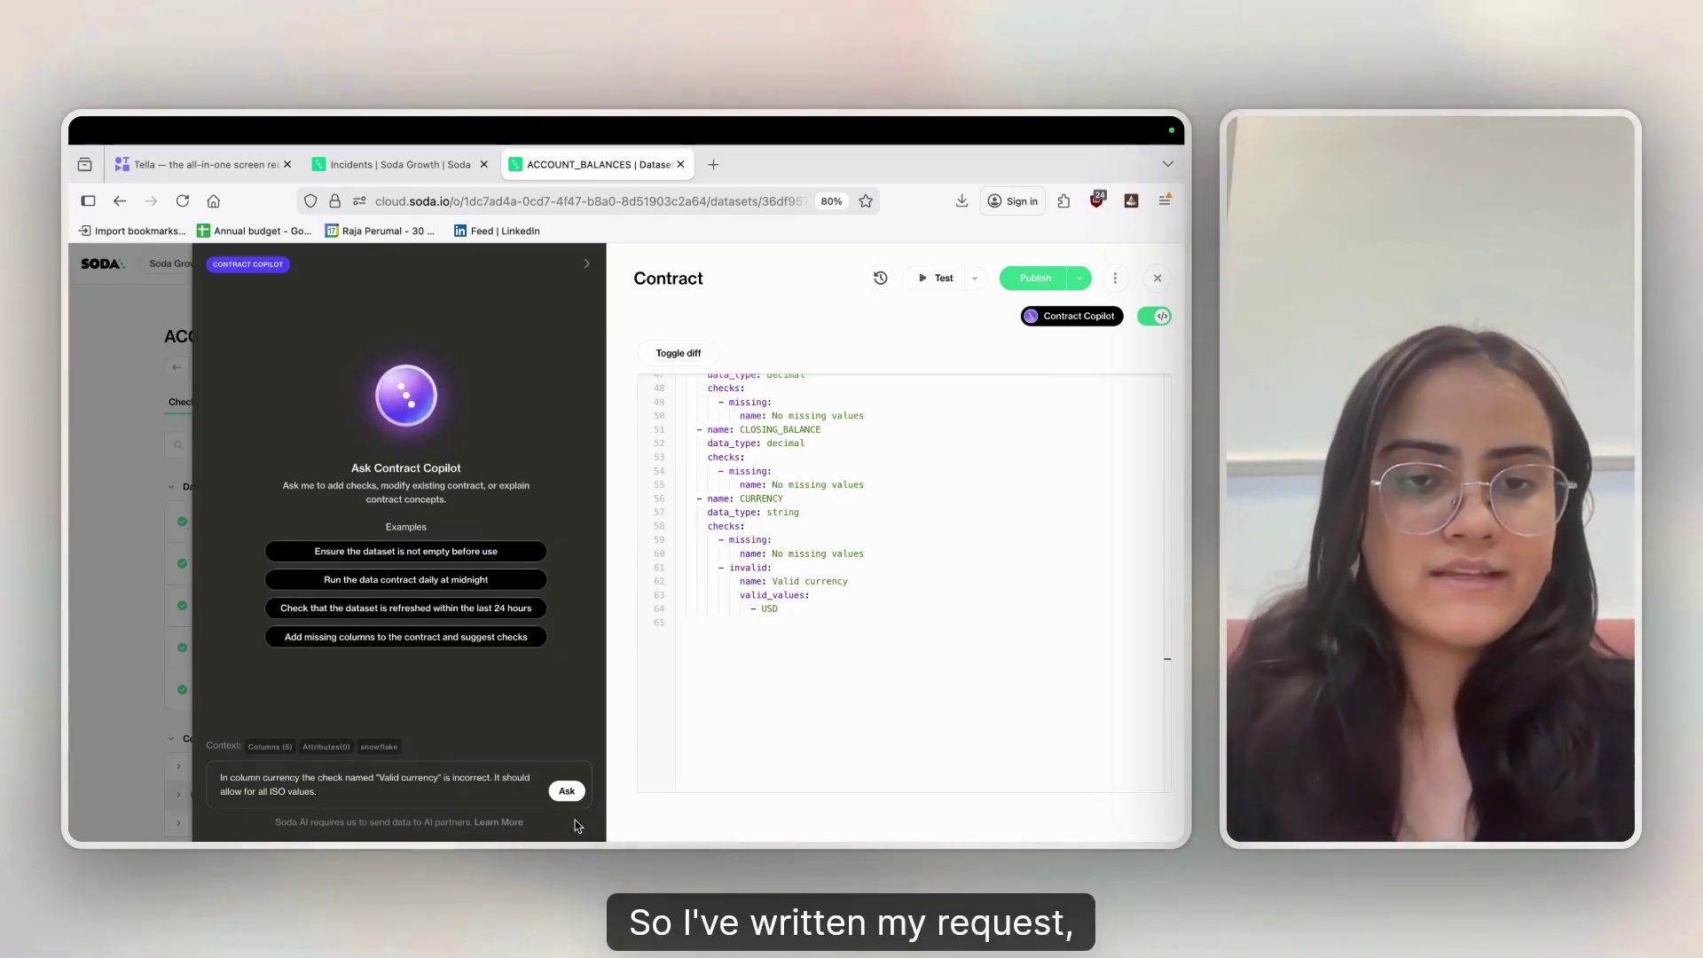
click(568, 792)
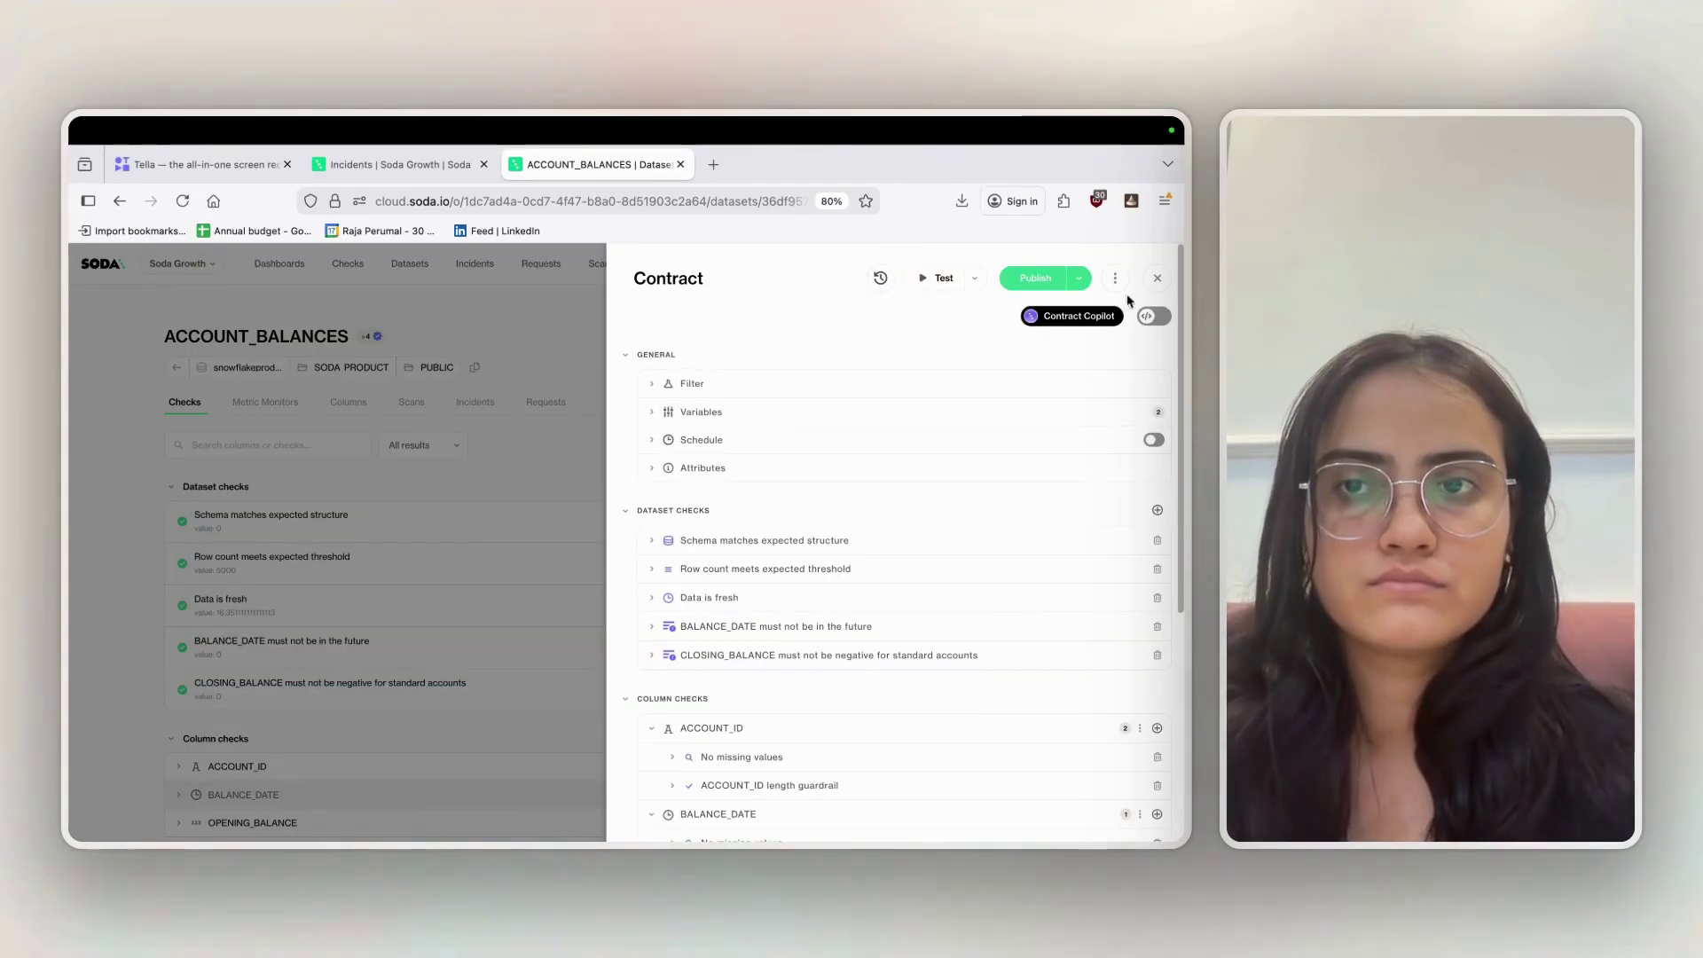
click(1073, 319)
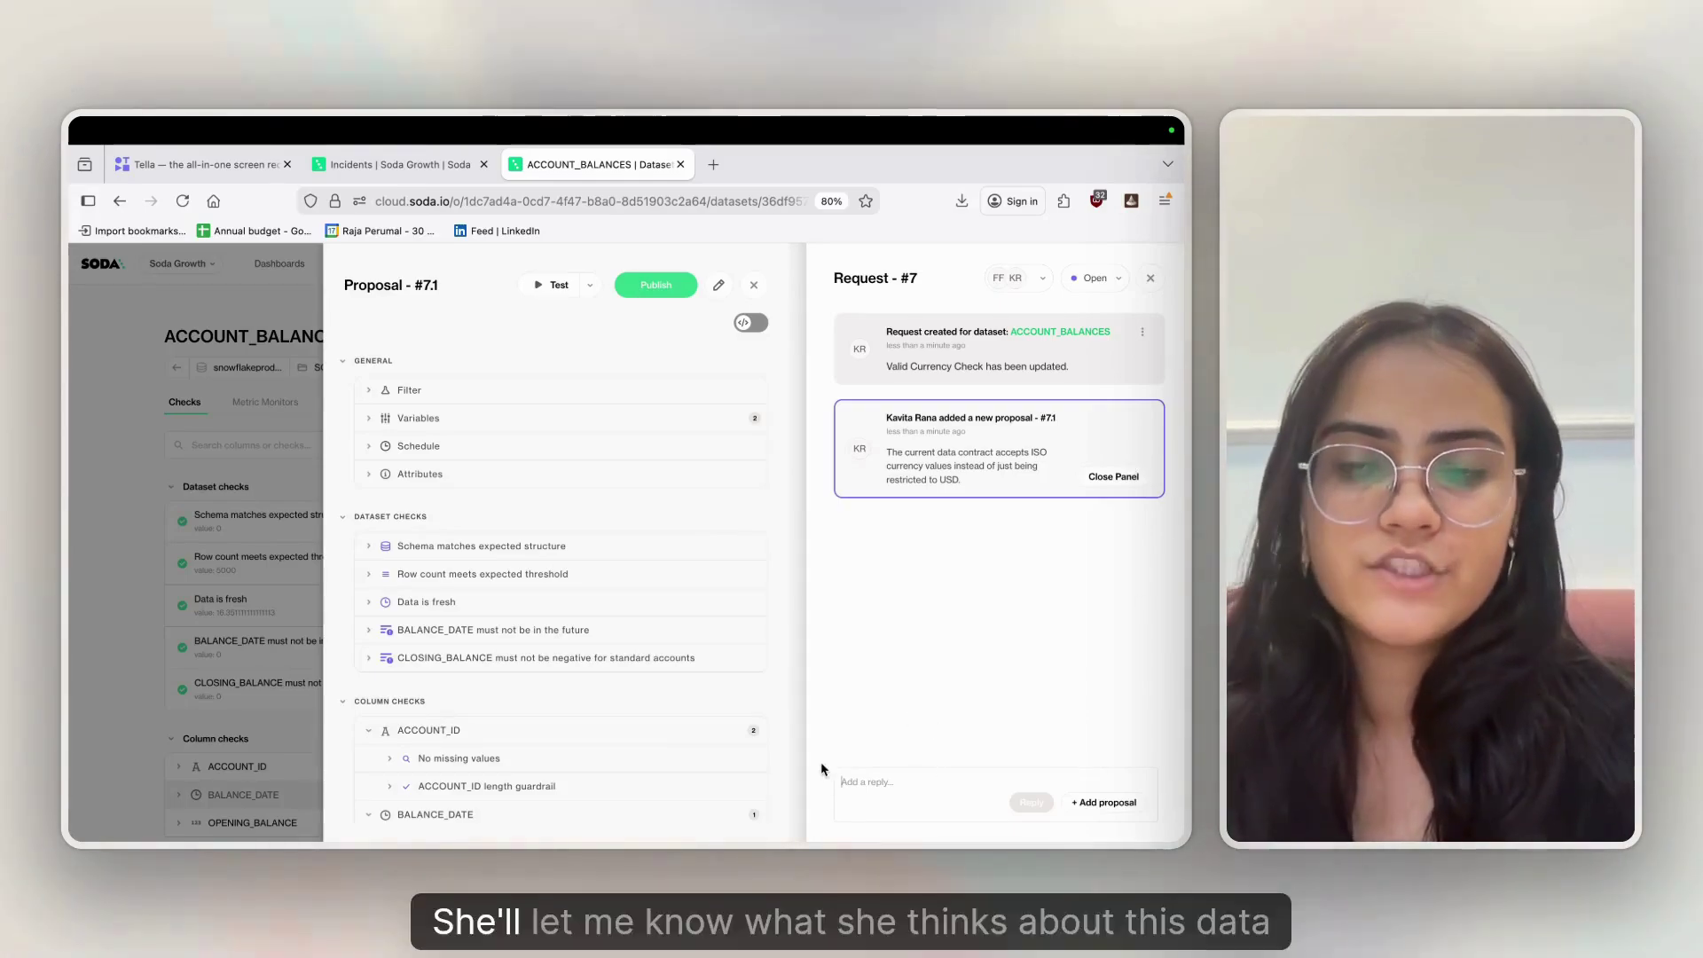
- Close request #7 with its proposal and open the invalid currencies incident from the ACCOUNT_BALANCES dataset's incidents
click(1151, 279)
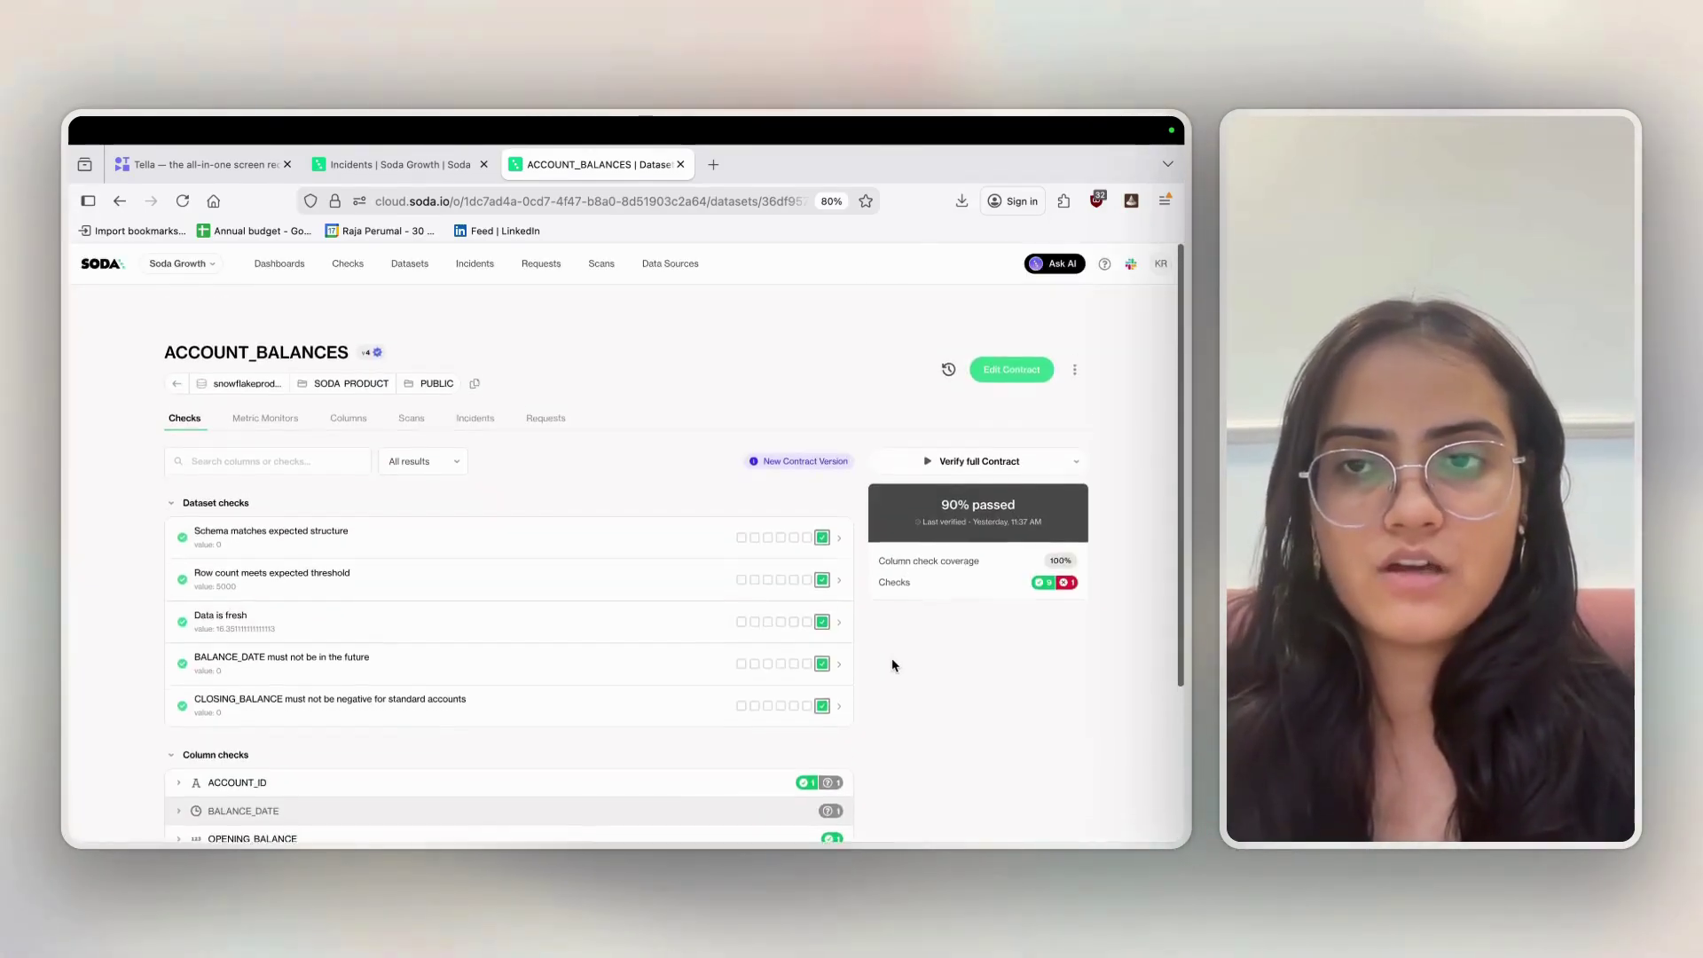
click(1076, 354)
click(1076, 355)
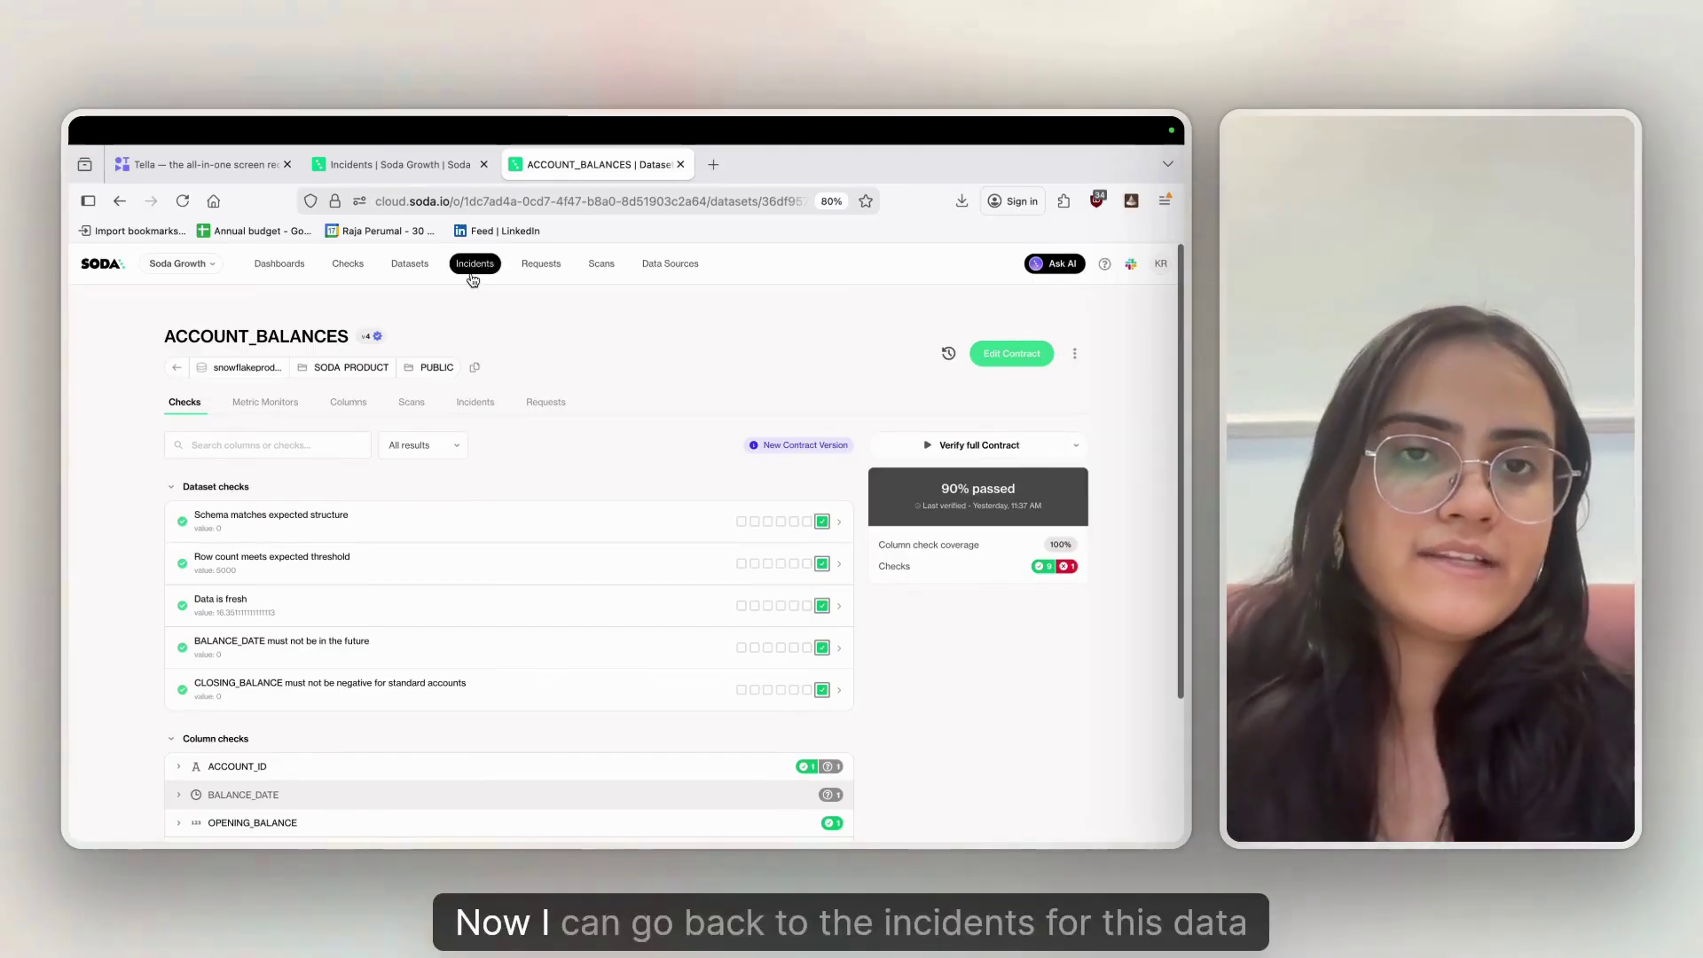
click(467, 417)
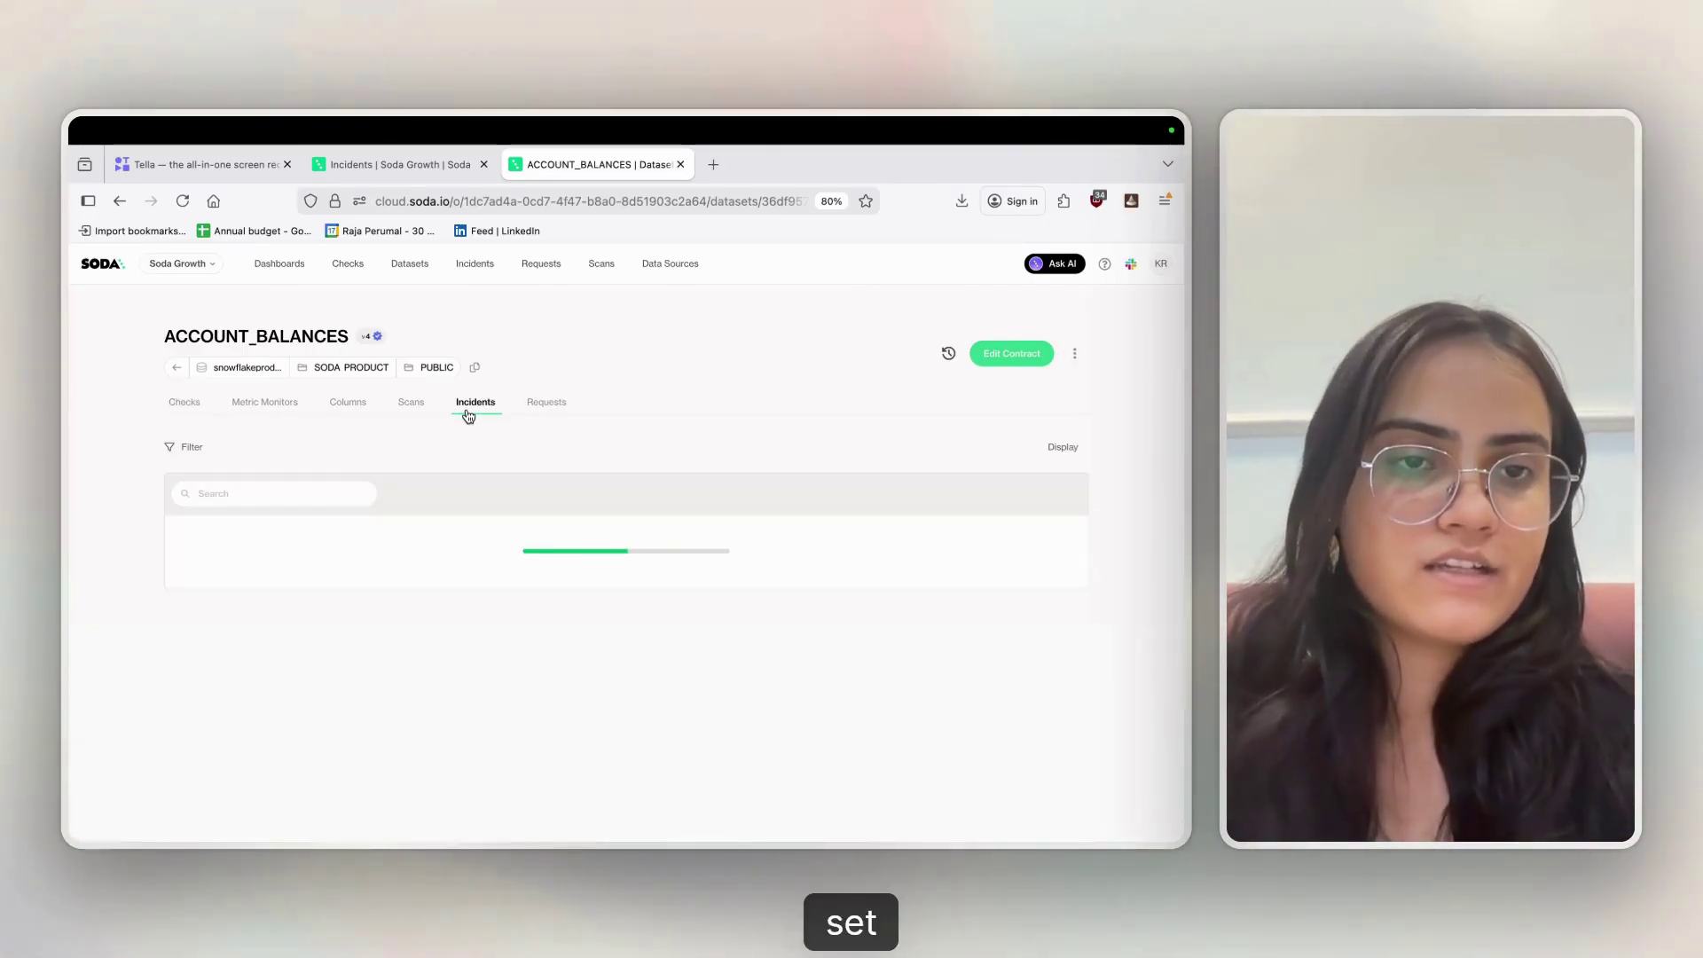
click(328, 574)
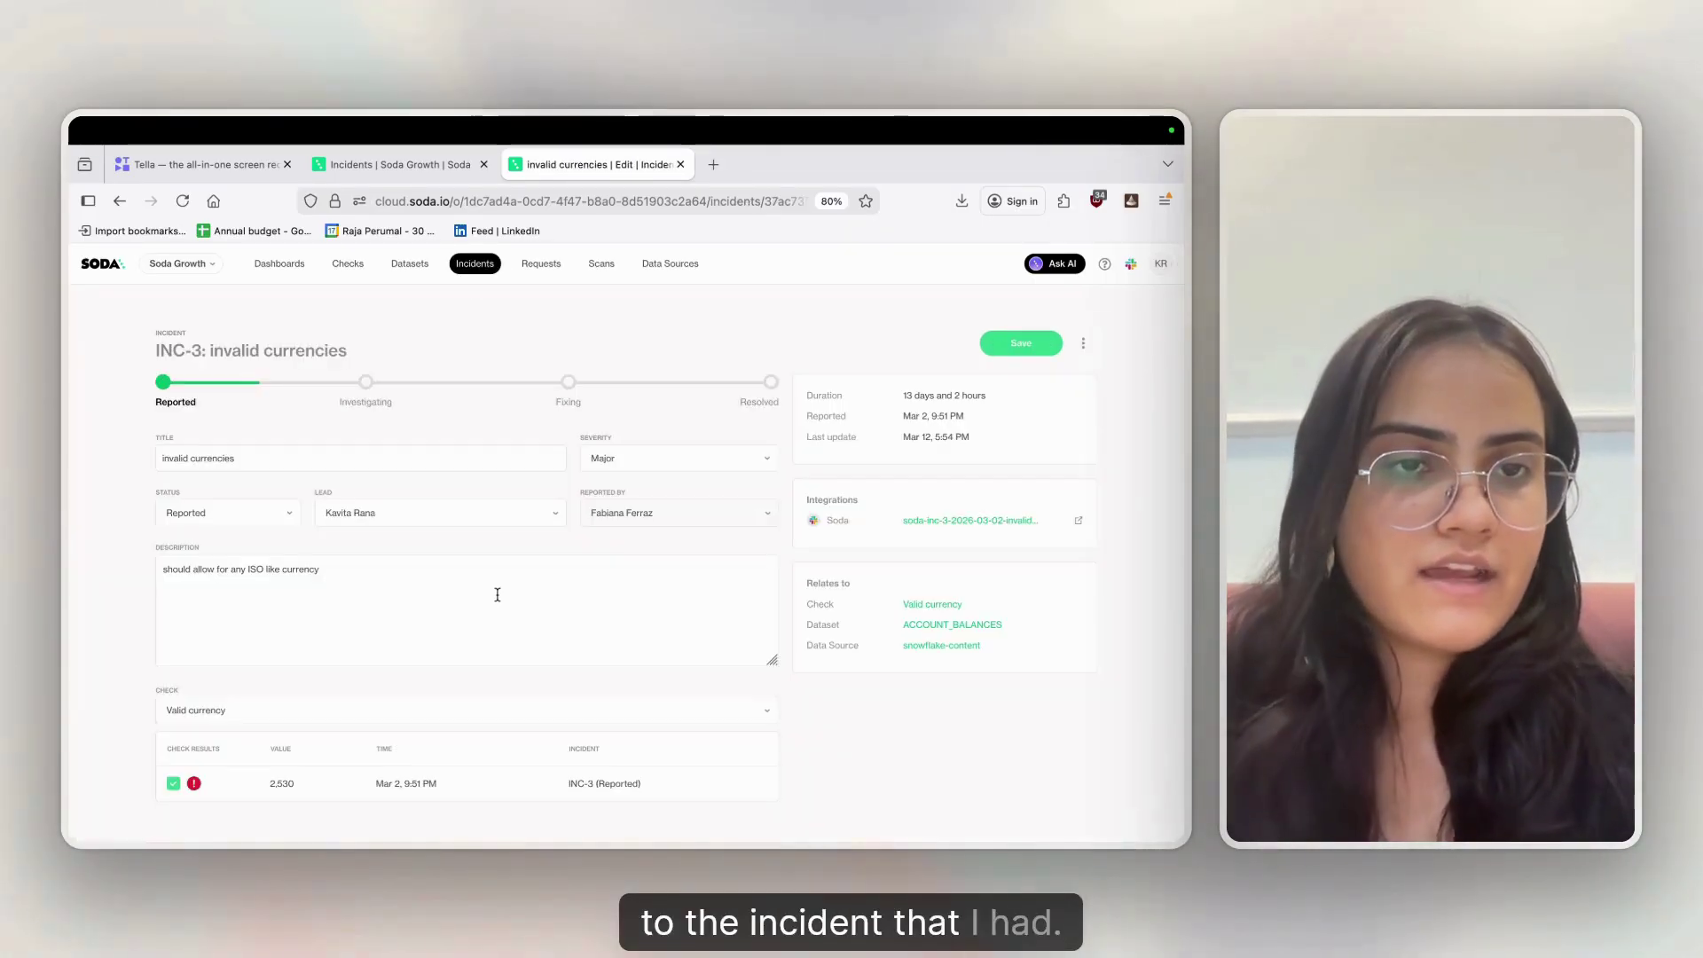
- Set the status of incident INC-3 to Fixing and save the incident
click(260, 511)
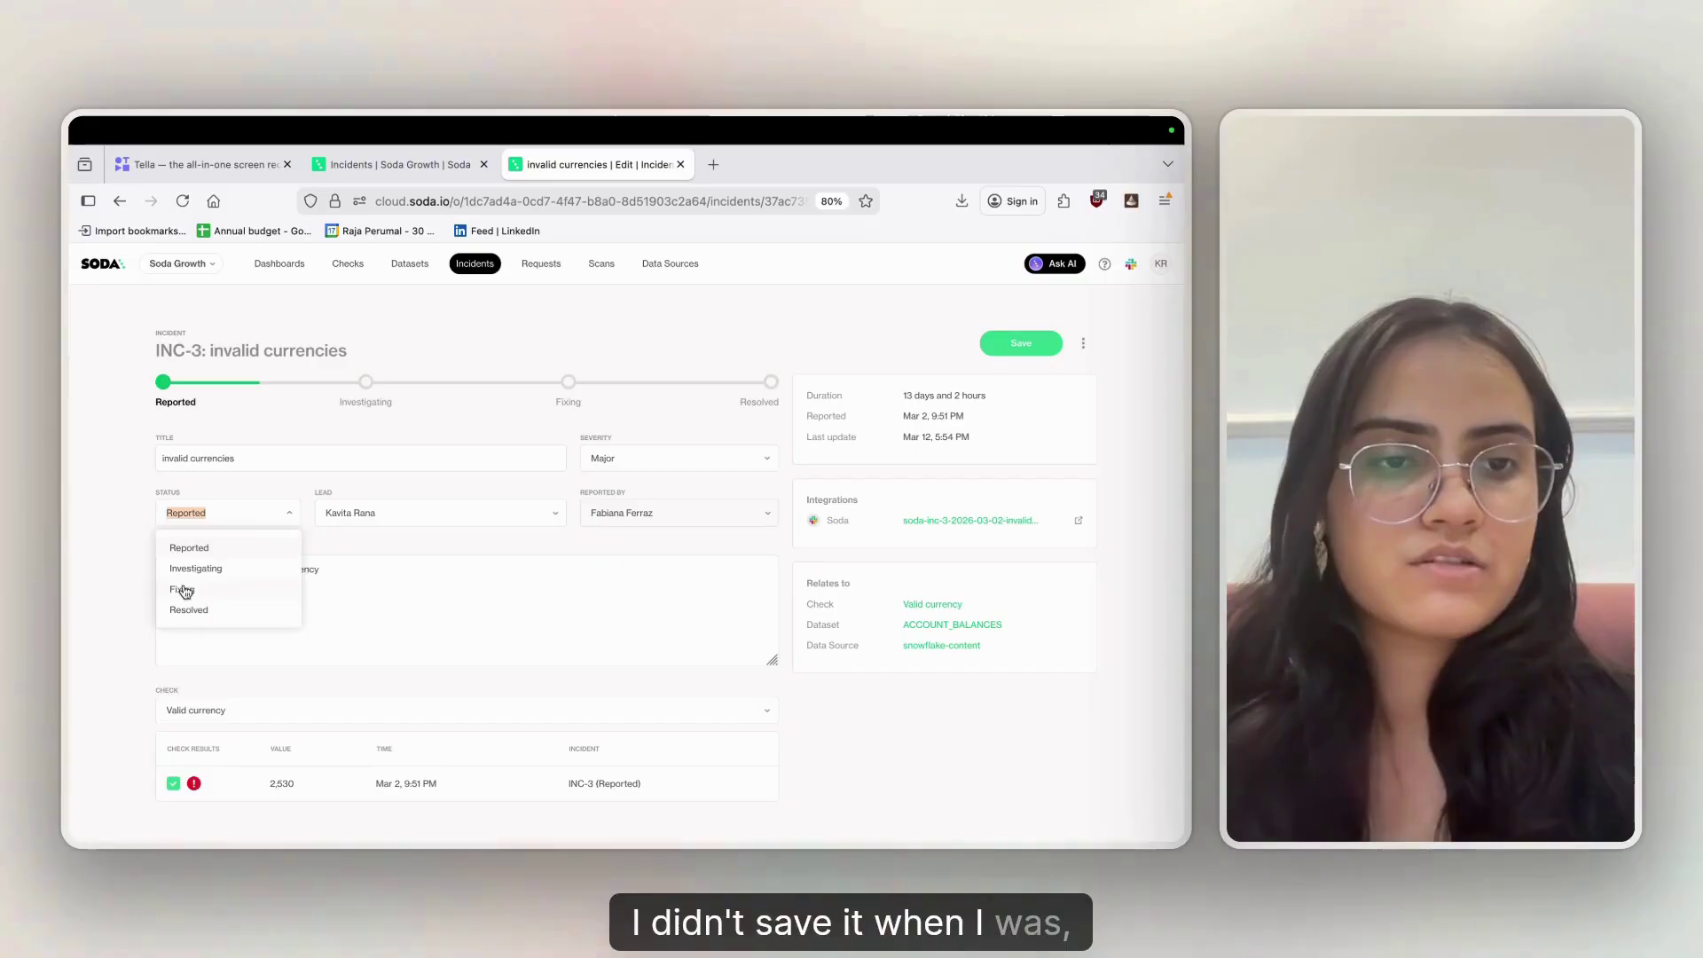
click(233, 589)
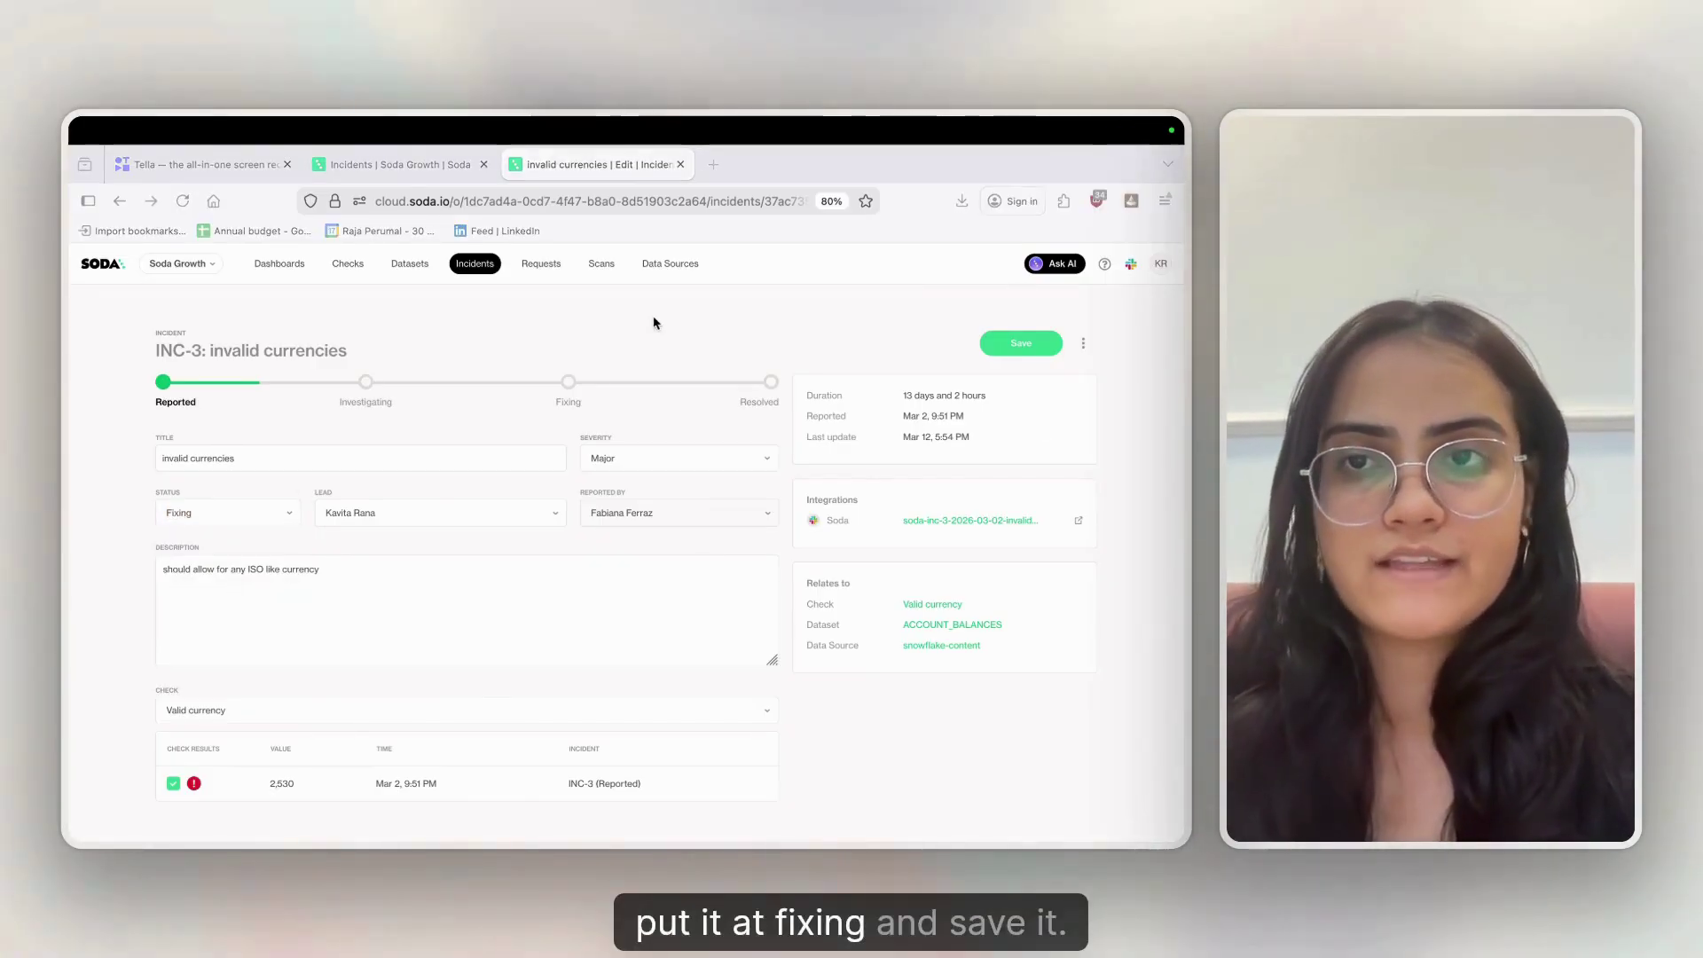
click(1014, 343)
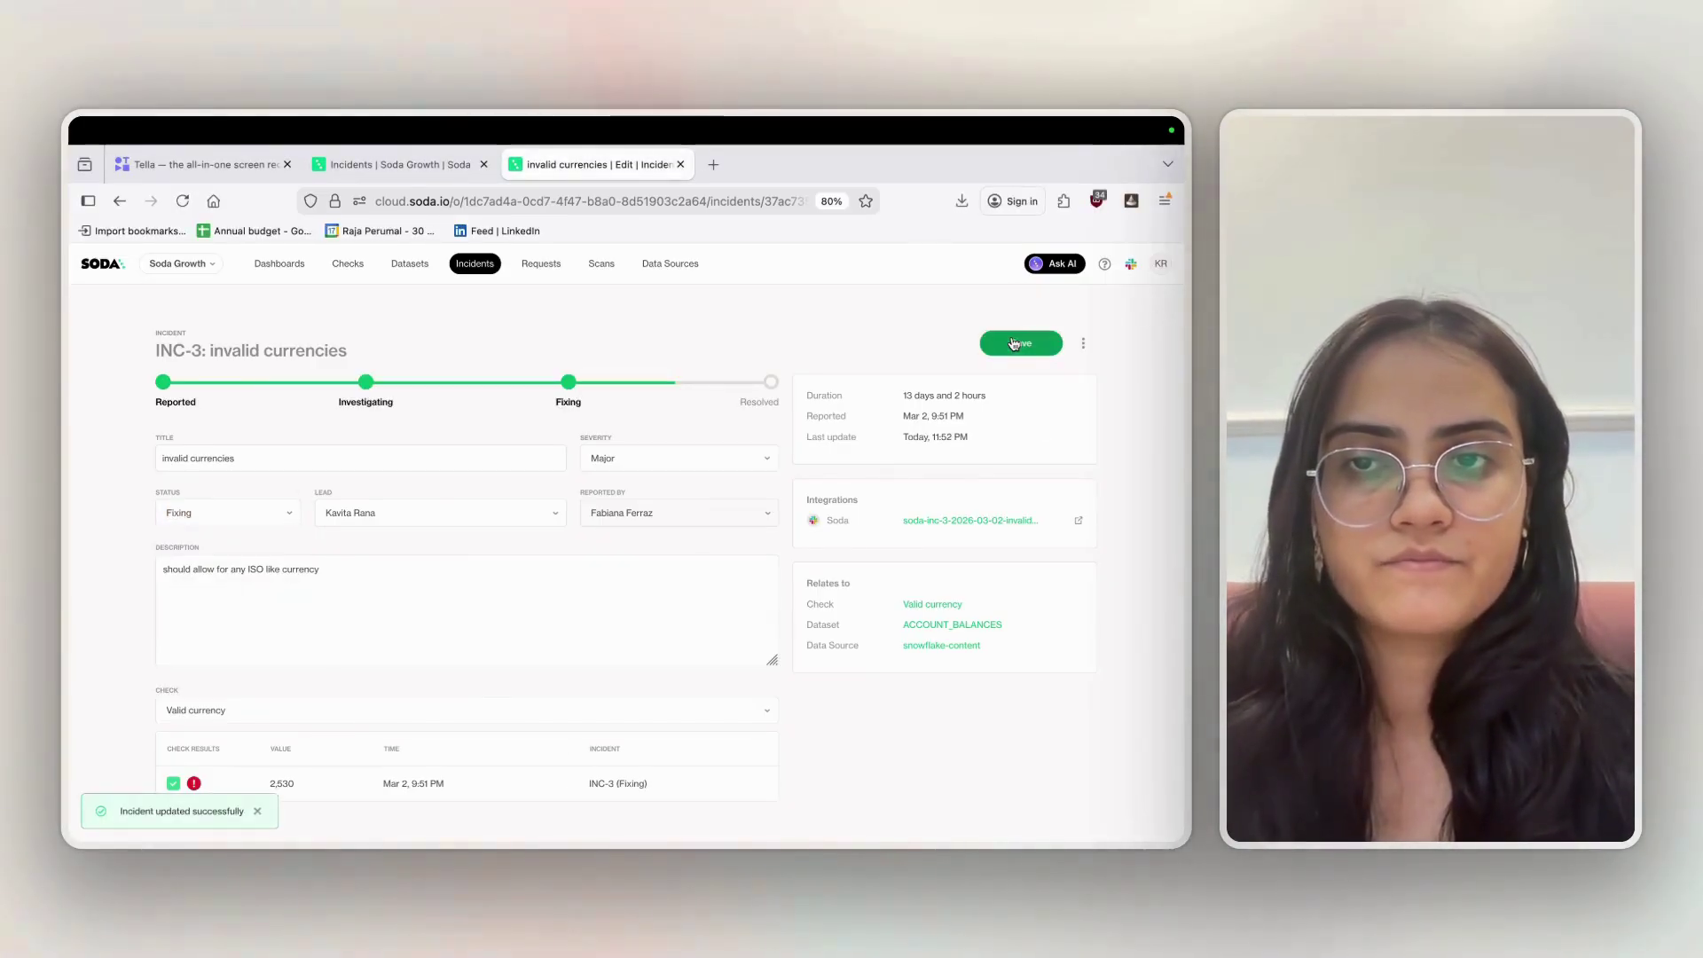